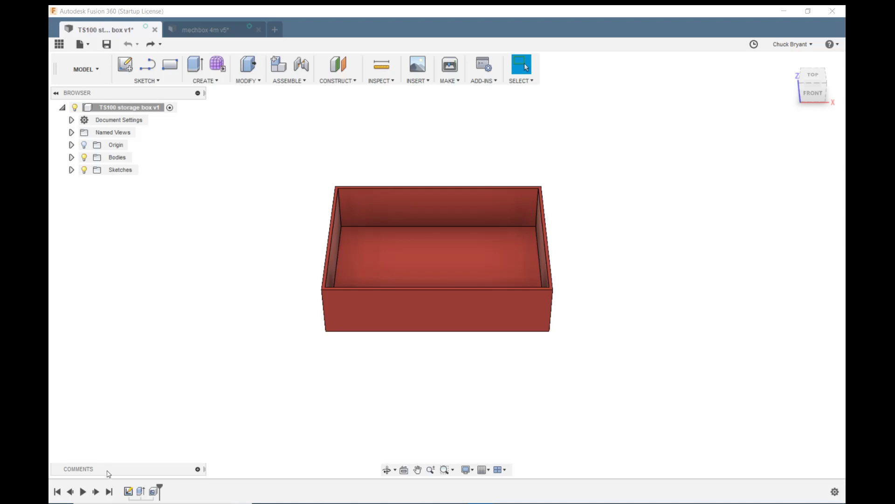
# Review the user parameters table, then recentre the view on the box
pyautogui.moveTo(692, 301)
pyautogui.keyDown('shift'); pyautogui.mouseDown(button='middle')
pyautogui.moveTo(684, 280)
pyautogui.moveTo(688, 295)
pyautogui.mouseUp(button='middle'); pyautogui.keyUp('shift')
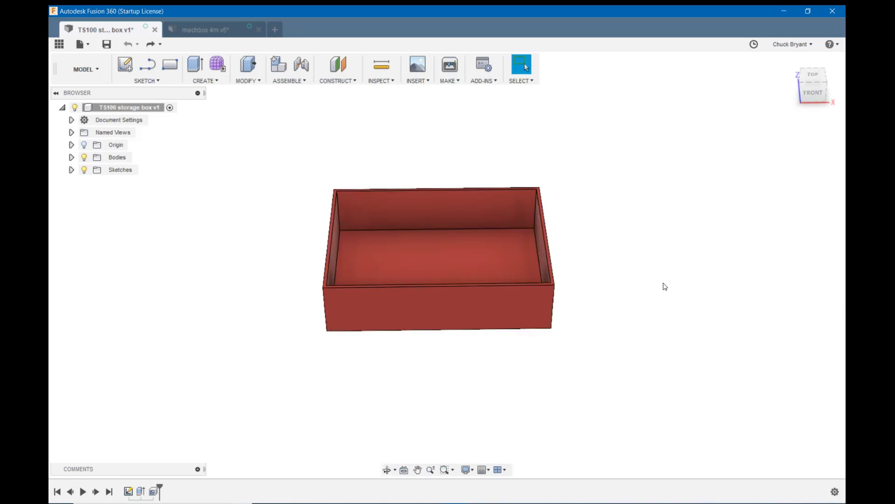
pyautogui.click(258, 81)
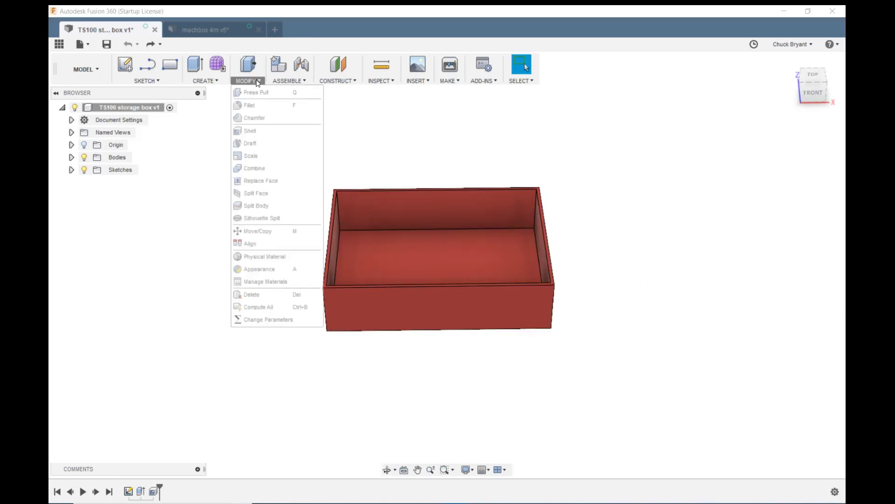
pyautogui.click(271, 320)
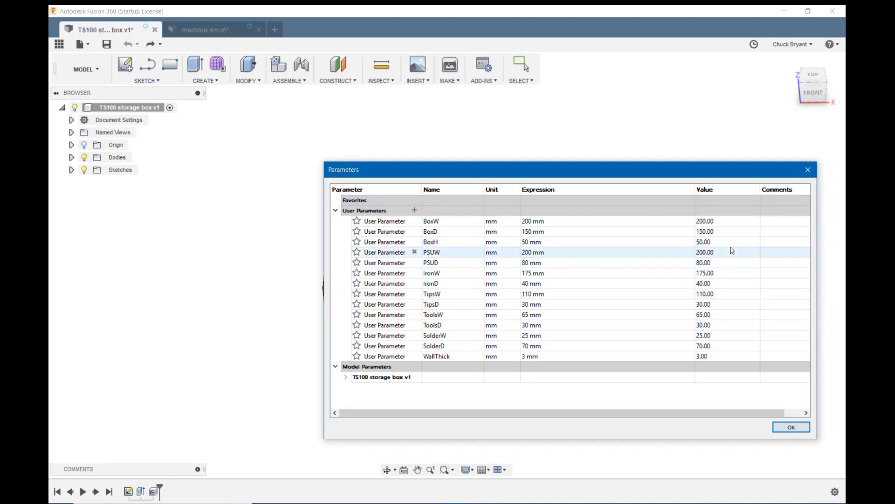
pyautogui.moveTo(612, 167); pyautogui.dragTo(509, 124)
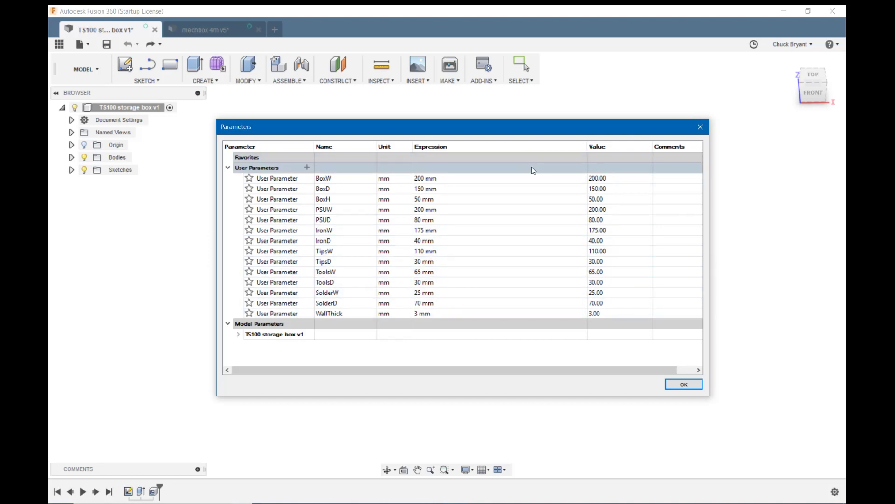
pyautogui.click(693, 384)
pyautogui.scroll(5, 614, 240)
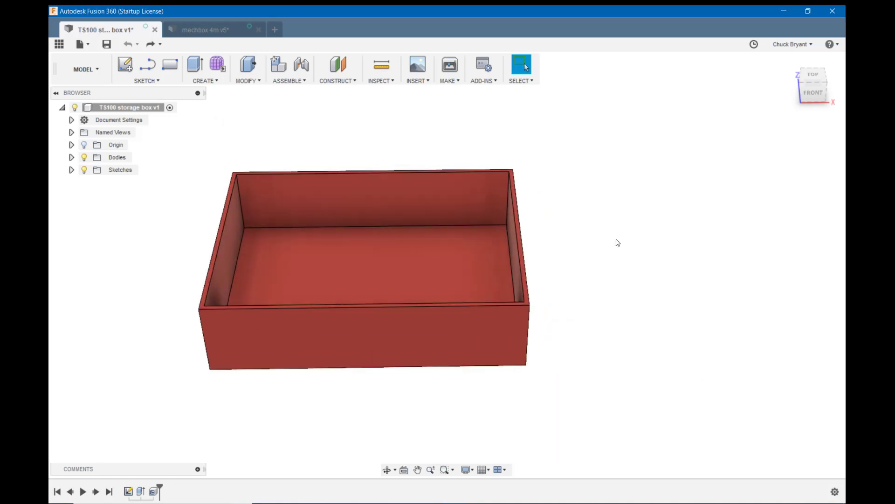
pyautogui.moveTo(618, 228); pyautogui.dragTo(677, 220, button='middle')
pyautogui.scroll(-3, 736, 212)
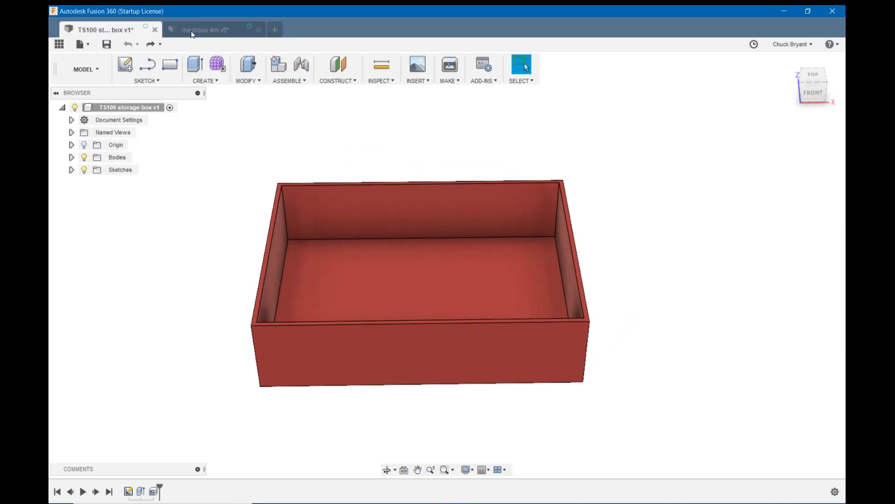
# Start a sketch on the box's inner floor and select the 2-Point Rectangle tool
pyautogui.click(125, 64)
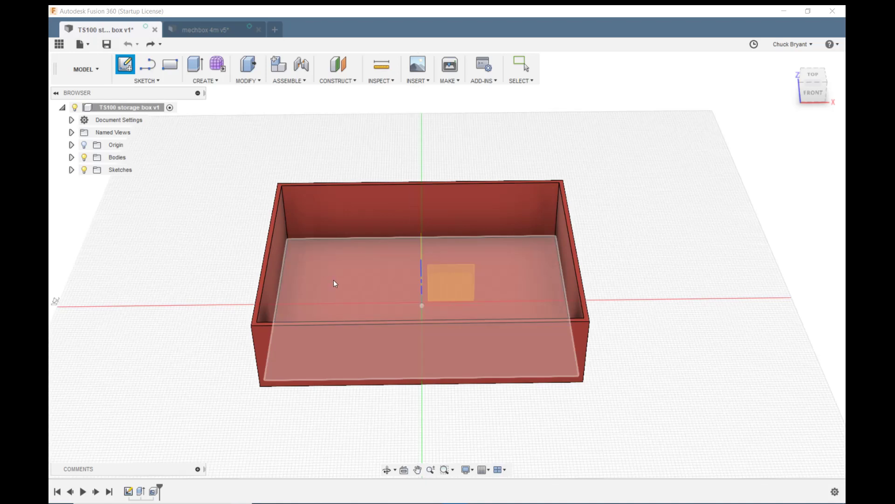
pyautogui.click(333, 273)
pyautogui.moveTo(698, 329)
pyautogui.mouseDown(button='middle')
pyautogui.moveTo(594, 274)
pyautogui.moveTo(576, 281)
pyautogui.mouseUp(button='middle')
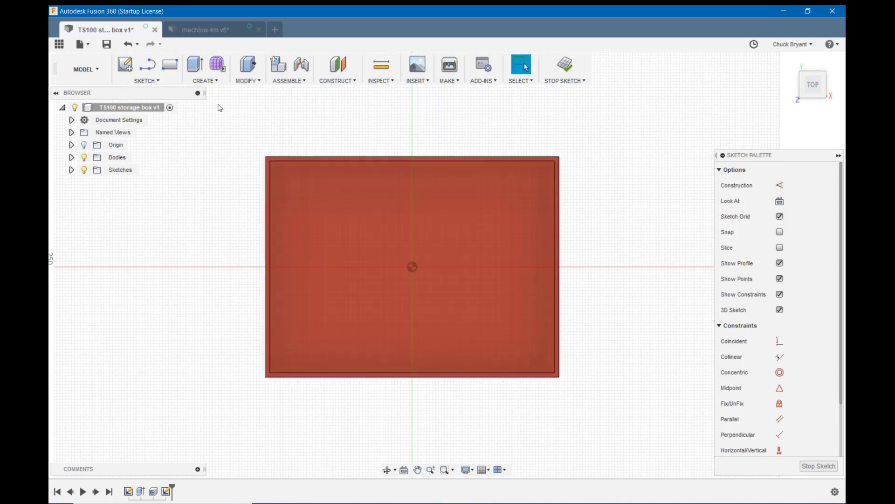
pyautogui.click(148, 80)
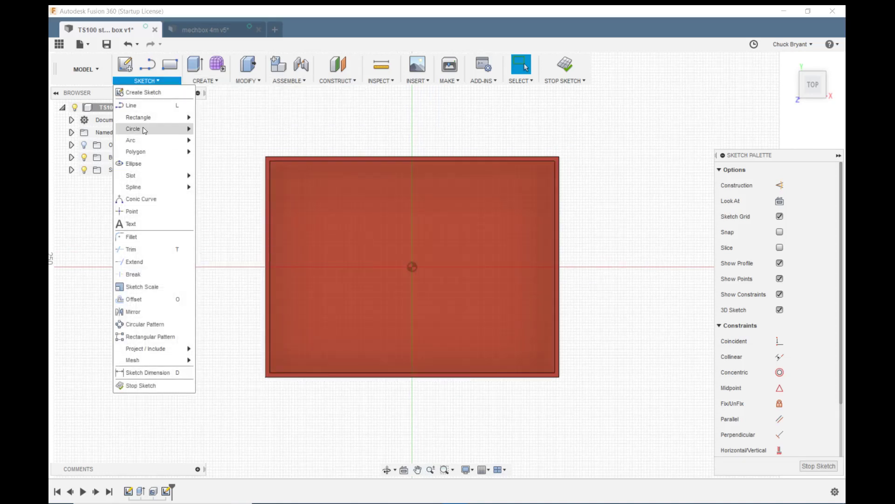
pyautogui.moveTo(146, 116)
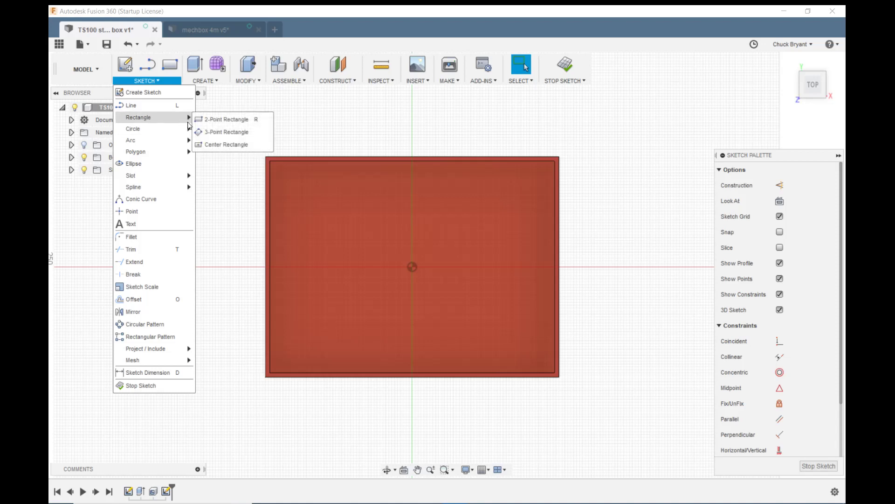
pyautogui.click(223, 119)
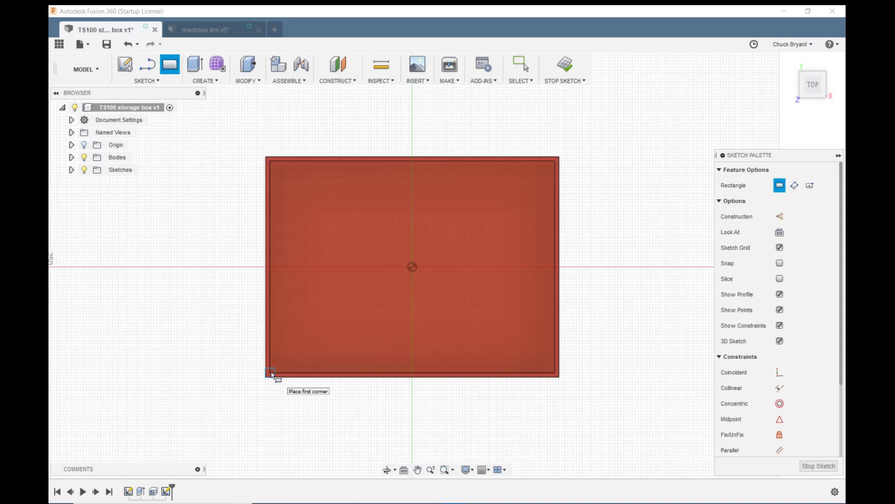
# Anchor the rectangle at the floor's lower-left corner and lock its height to PSUD
pyautogui.click(271, 373)
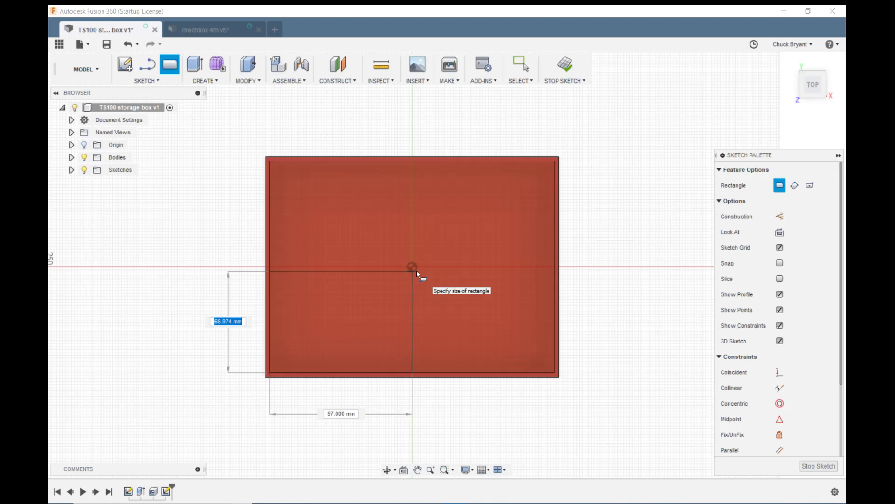
pyautogui.write('psu')
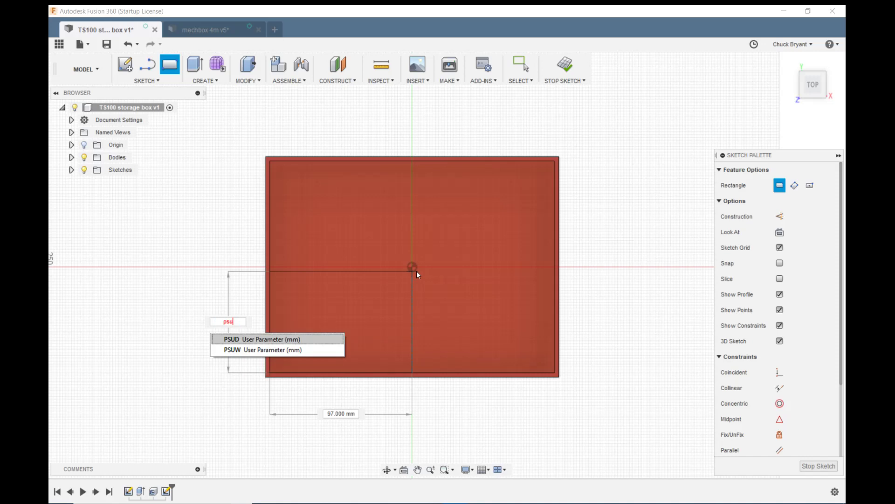
pyautogui.press('Return')
pyautogui.press('Tab')
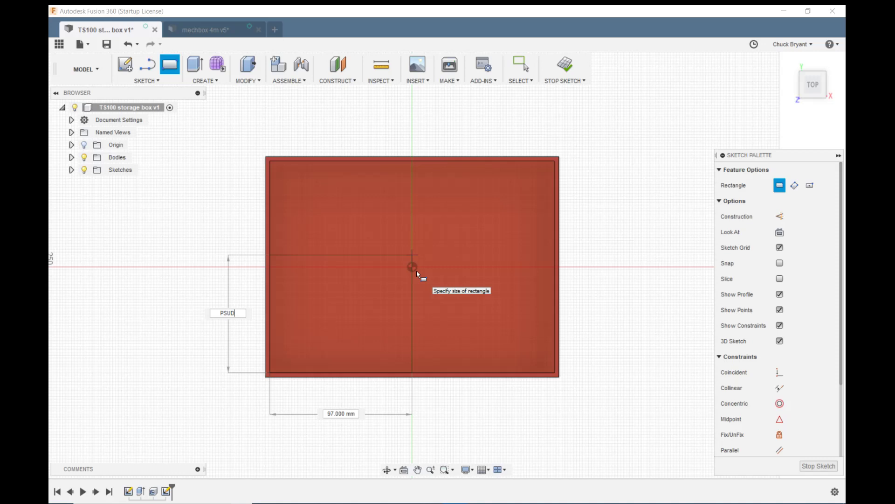
pyautogui.press('Tab')
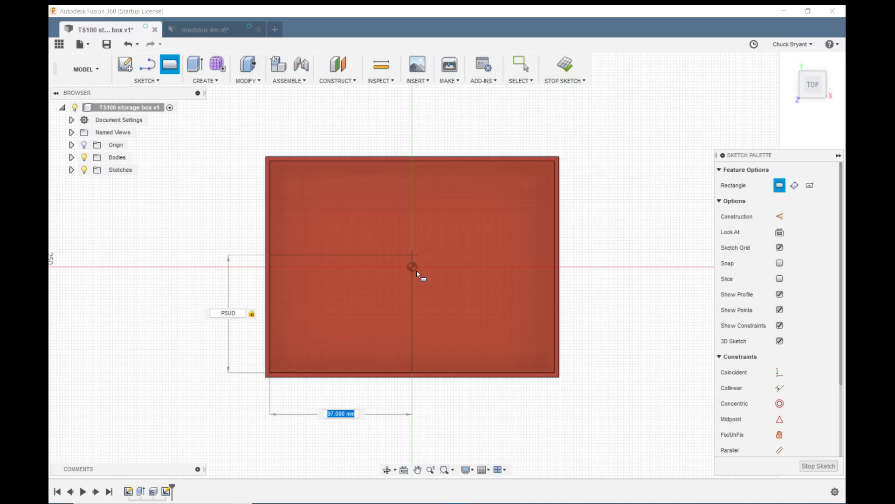
# Set the rectangle width to PSUW-WallThick*2 (194 mm) and create it with the 80 mm PSUD height
pyautogui.write('psu')
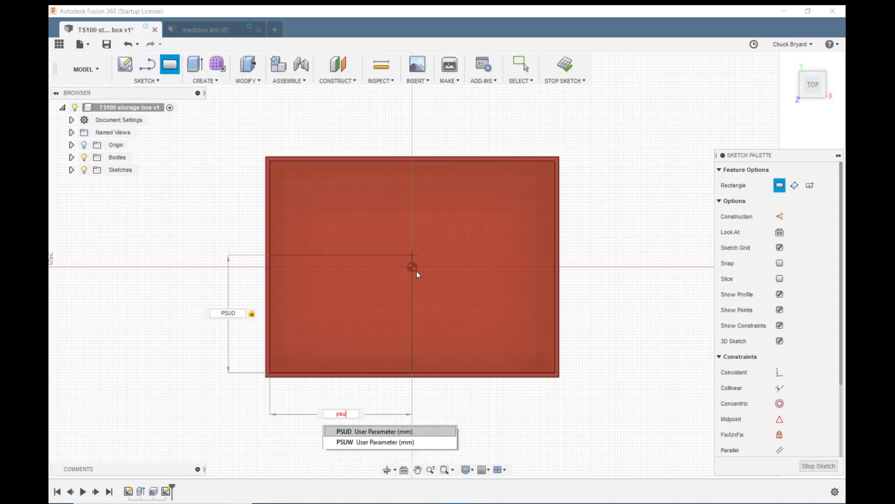
pyautogui.press('Down')
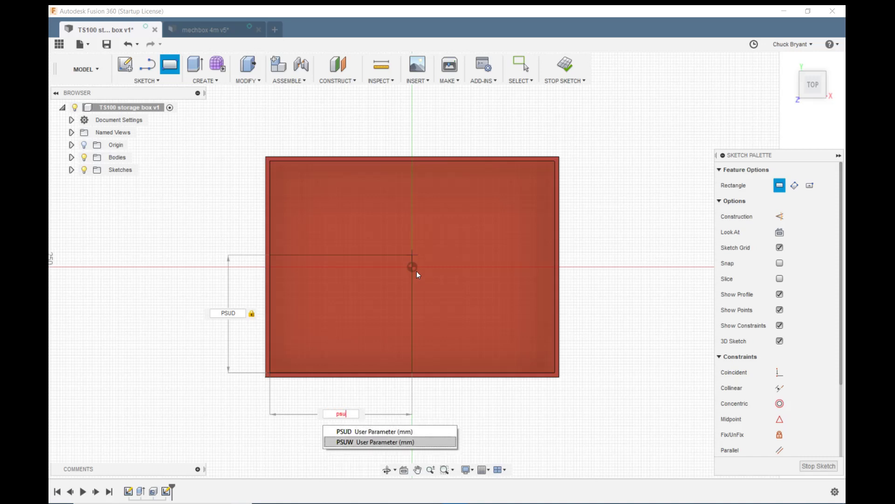
pyautogui.press('Return')
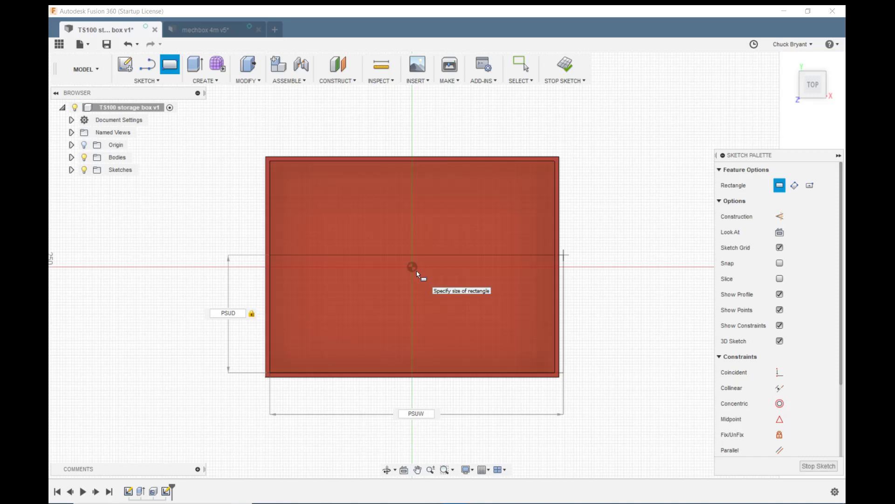
pyautogui.scroll(2, 417, 273)
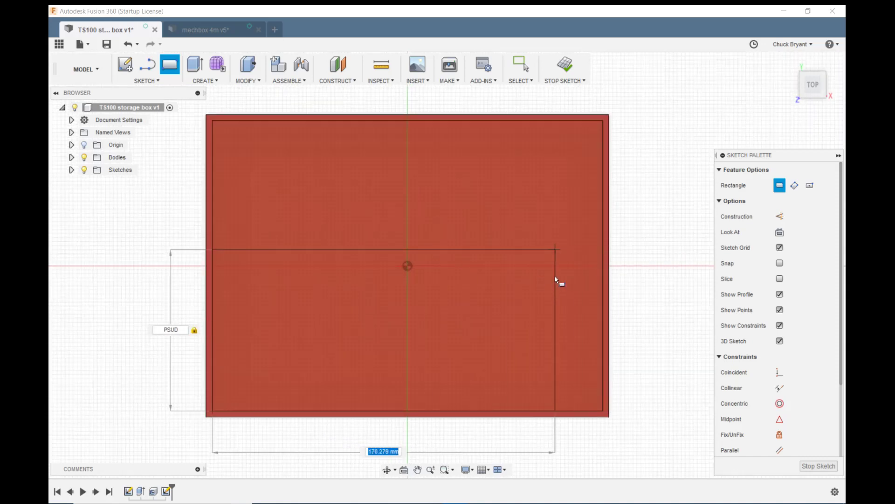
pyautogui.write('psu')
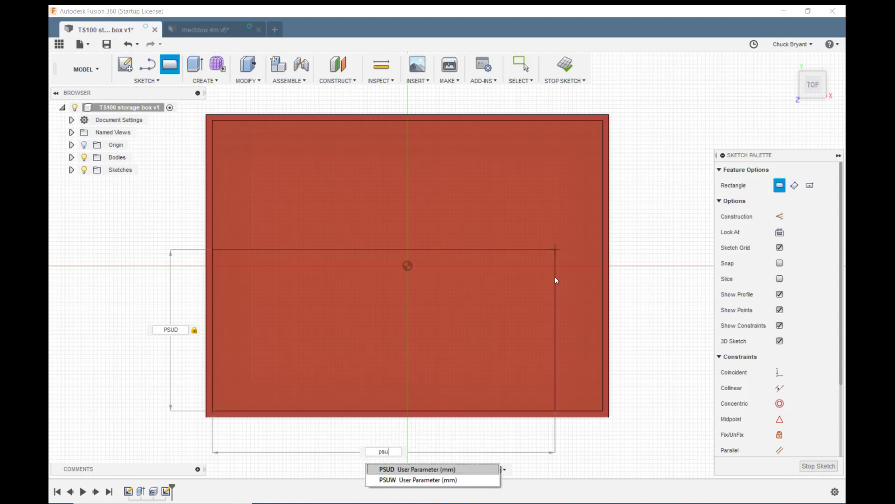
pyautogui.press('Down')
pyautogui.press('Return')
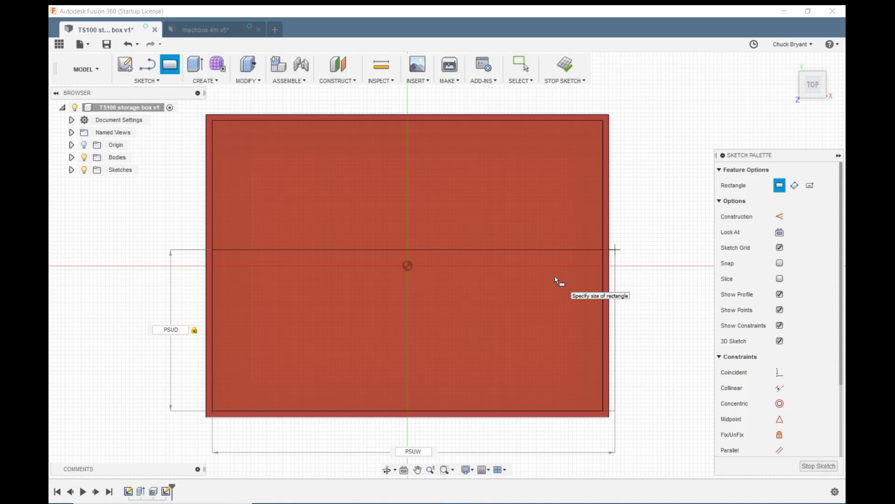
pyautogui.write('-wa')
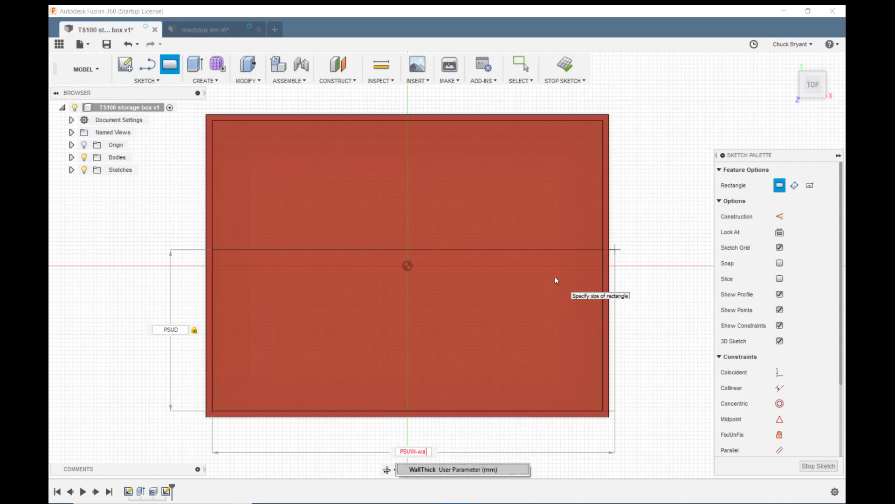
pyautogui.press('Return')
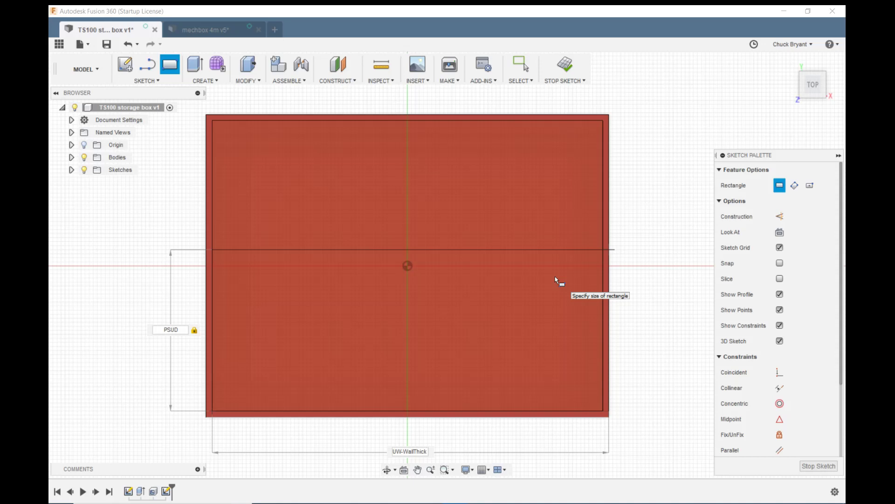
pyautogui.write('*2')
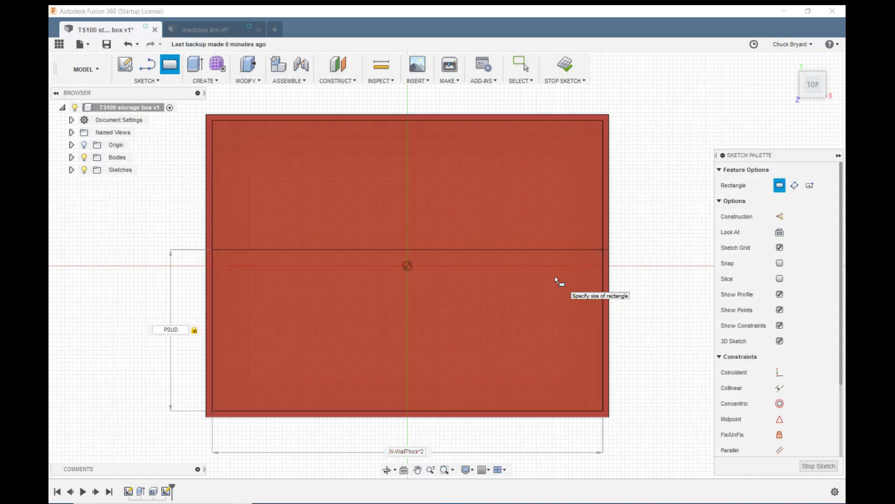
pyautogui.press('Return')
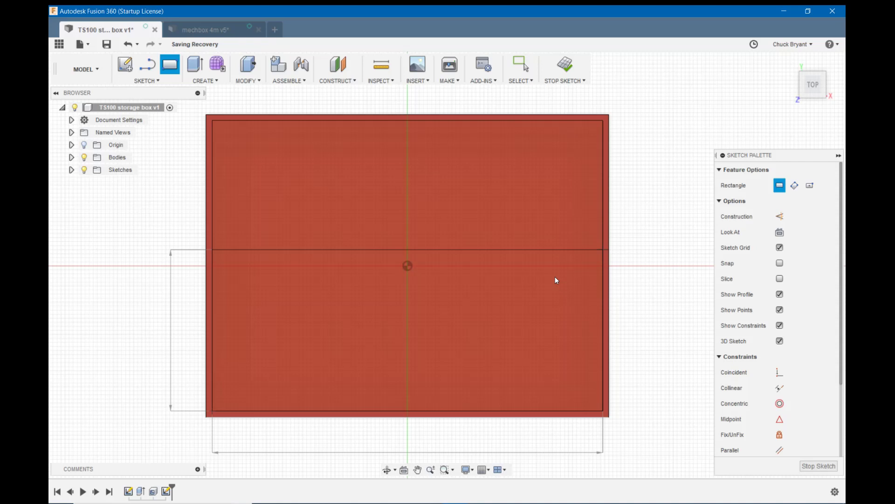
pyautogui.press('Escape')
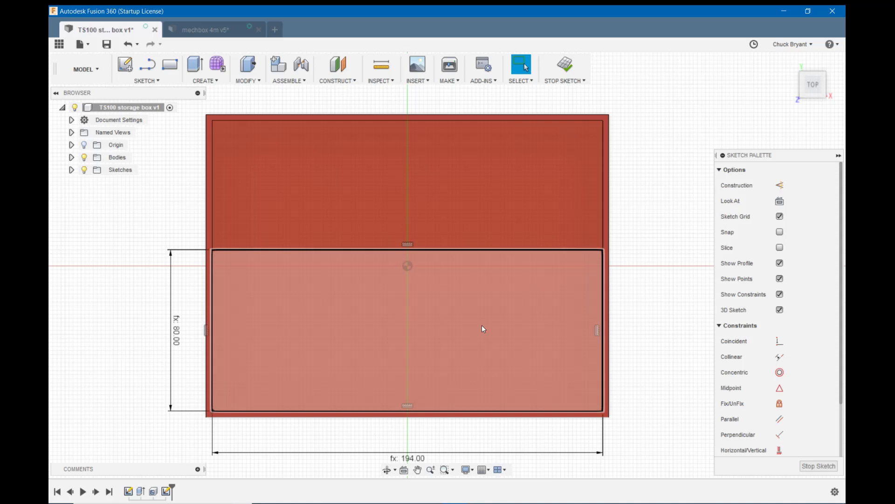
# Extrude the front floor rectangle by BoxH-WallThick as a Join with the box body
pyautogui.press('e')
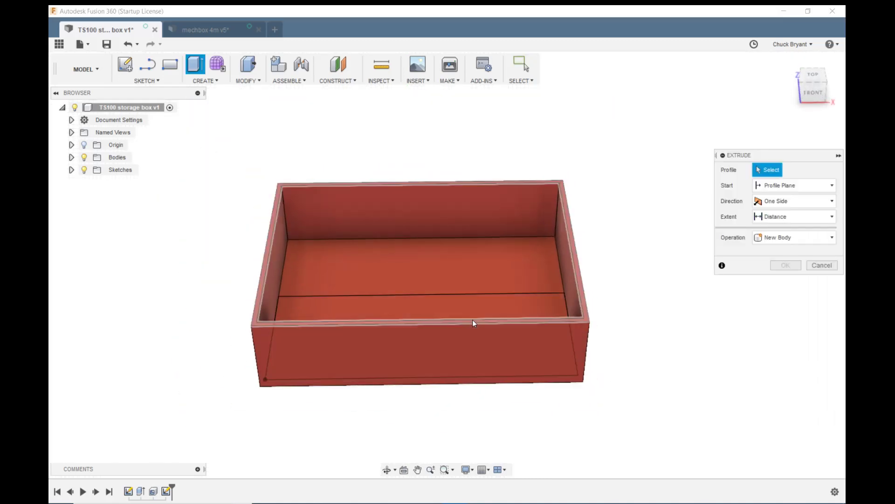
pyautogui.click(452, 307)
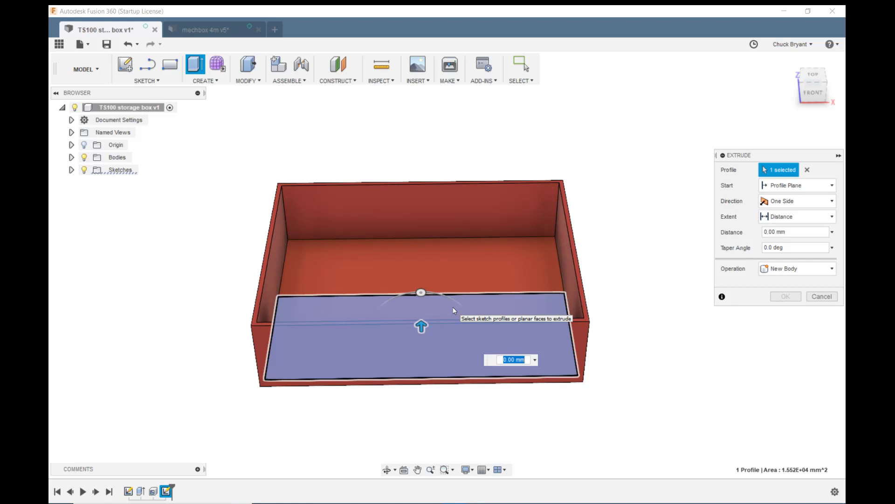
pyautogui.write('bbo')
pyautogui.press('BackSpace')
pyautogui.press('BackSpace')
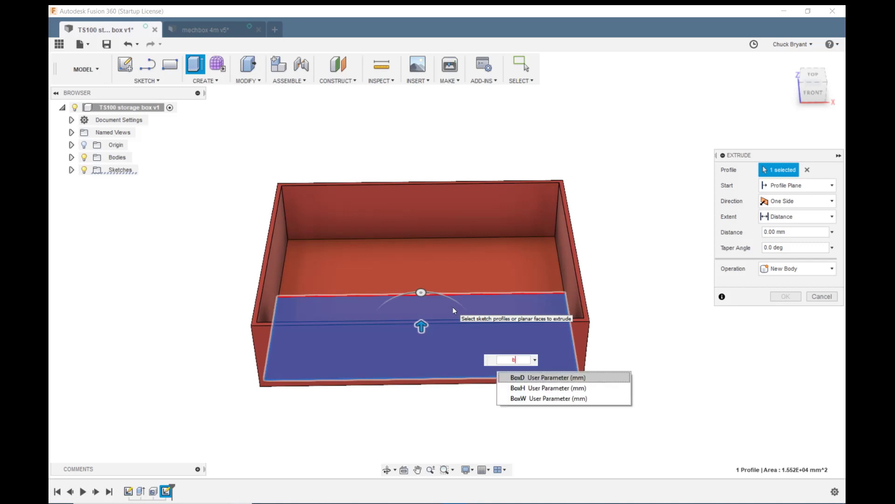
pyautogui.write('ox')
pyautogui.click(537, 387)
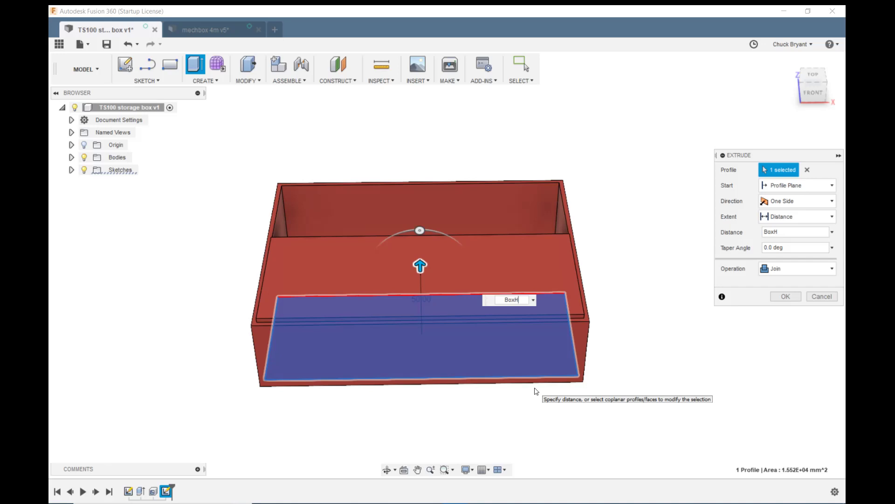
pyautogui.write('-wa')
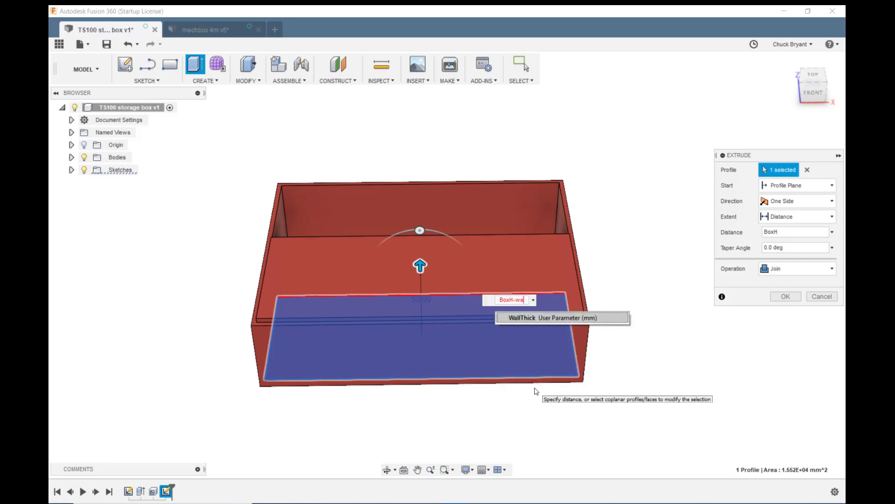
pyautogui.click(522, 318)
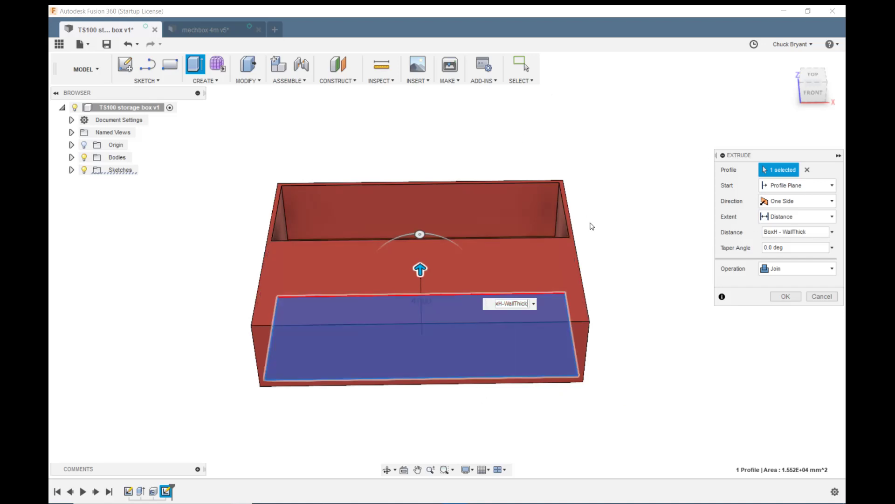
pyautogui.press('Return')
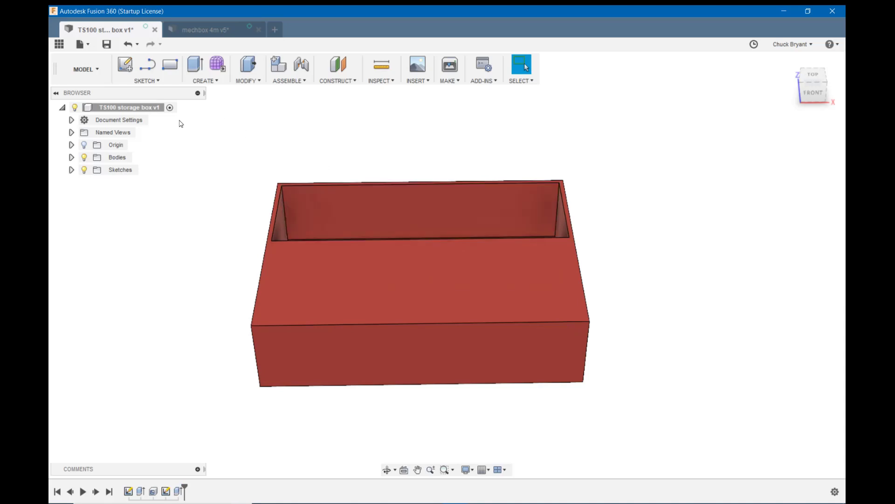
# Shell the raised front block through its top face with WallThick inside thickness, viewed from above
pyautogui.click(212, 83)
pyautogui.moveTo(241, 85)
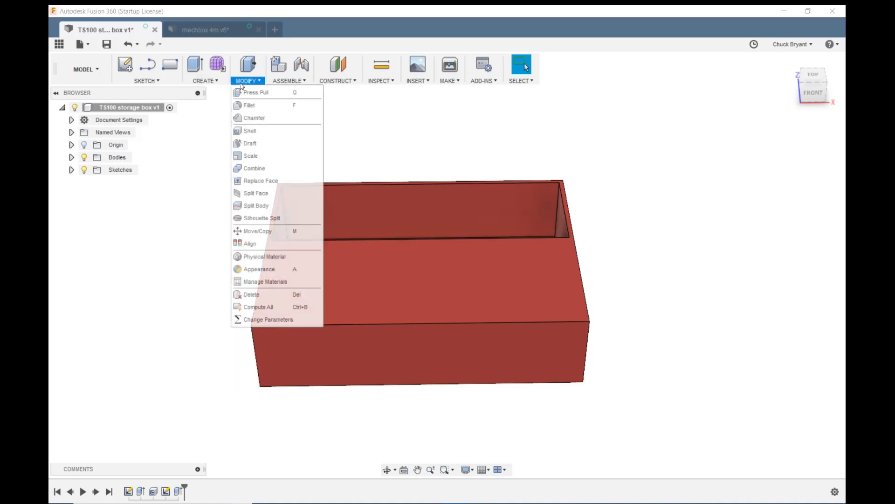
pyautogui.click(260, 132)
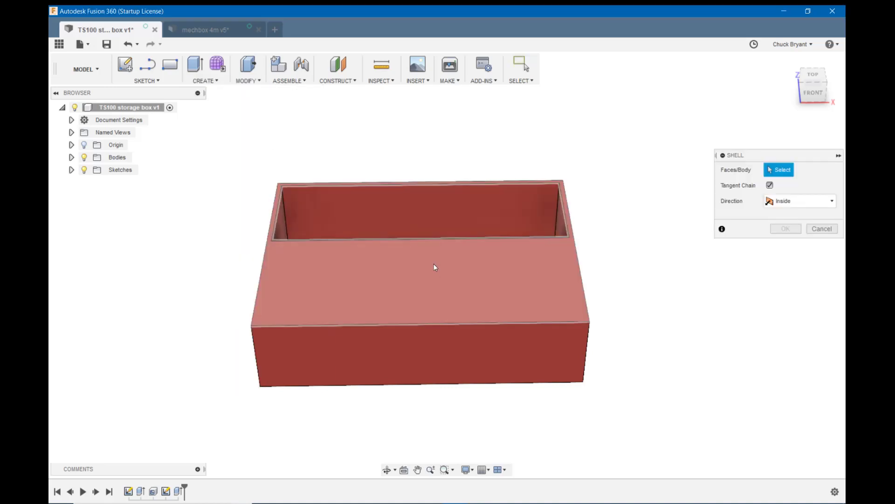
pyautogui.click(433, 264)
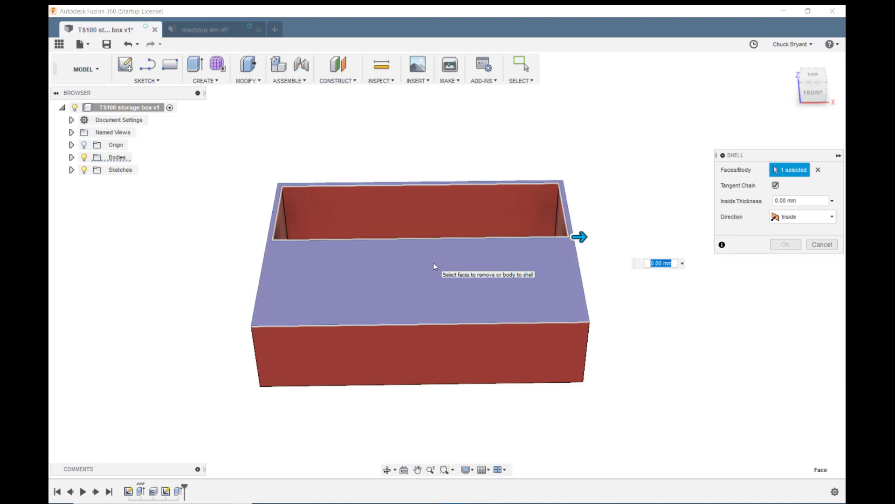
pyautogui.write('wa')
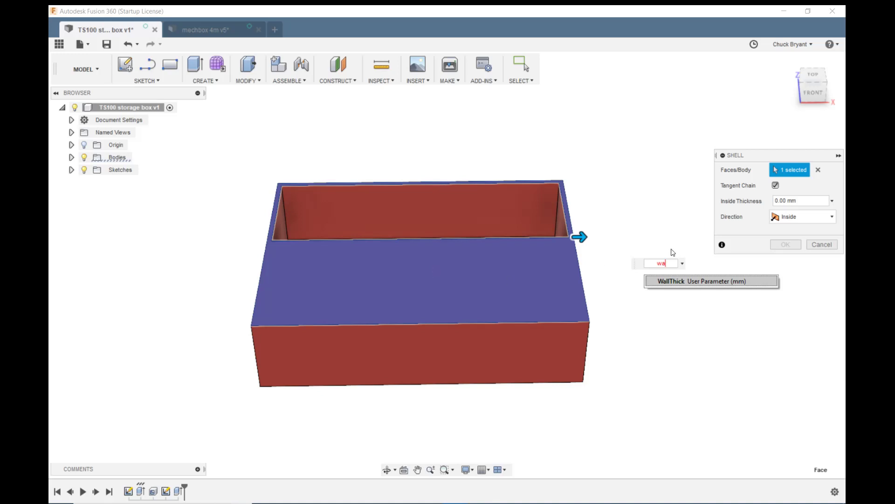
pyautogui.click(668, 281)
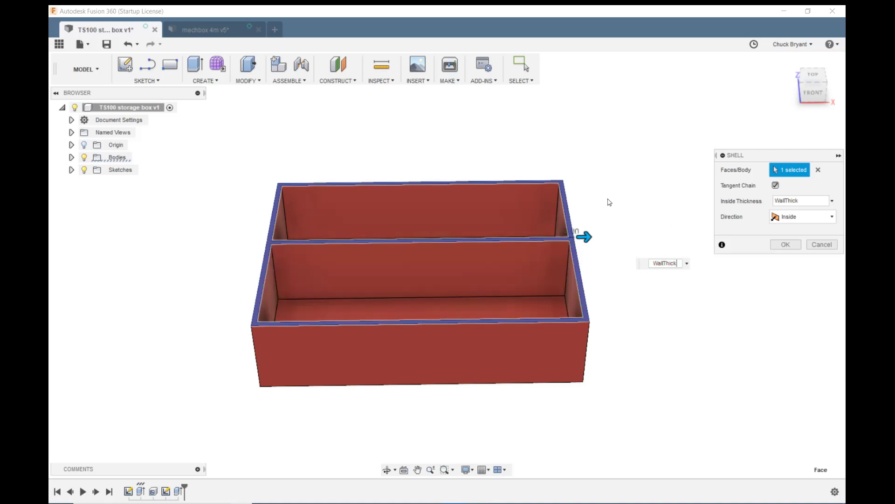
pyautogui.click(784, 245)
pyautogui.moveTo(664, 223)
pyautogui.keyDown('shift'); pyautogui.mouseDown(button='middle')
pyautogui.moveTo(664, 248)
pyautogui.moveTo(655, 236)
pyautogui.mouseUp(button='middle'); pyautogui.keyUp('shift')
pyautogui.press('Escape')
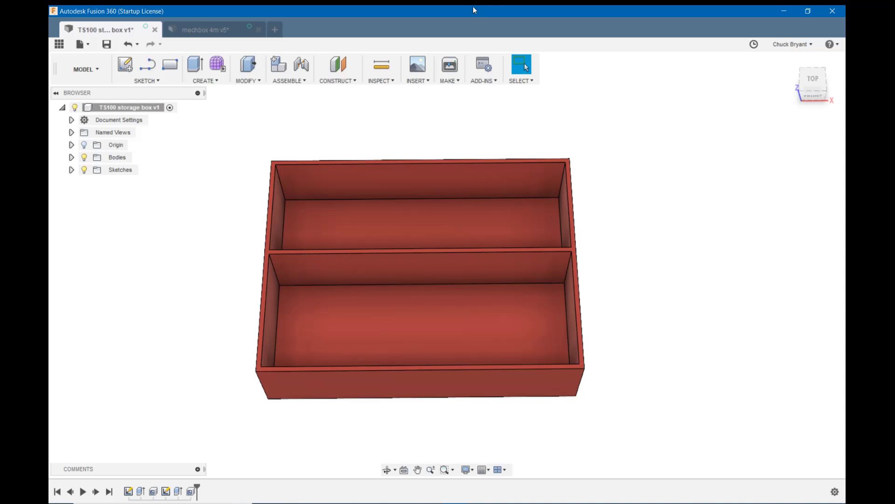
# Sketch a rectangle from the divider corner in the back compartment, IronD (40 mm) by IronW (175 mm)
pyautogui.click(130, 65)
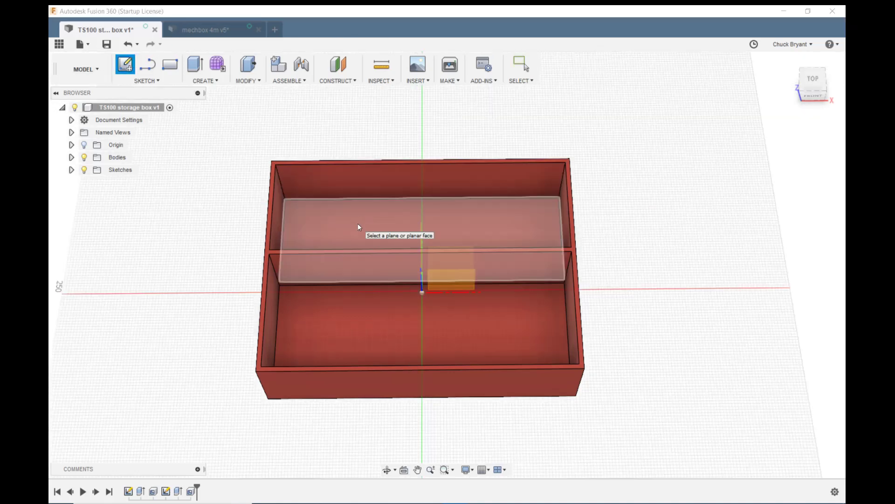
pyautogui.click(357, 223)
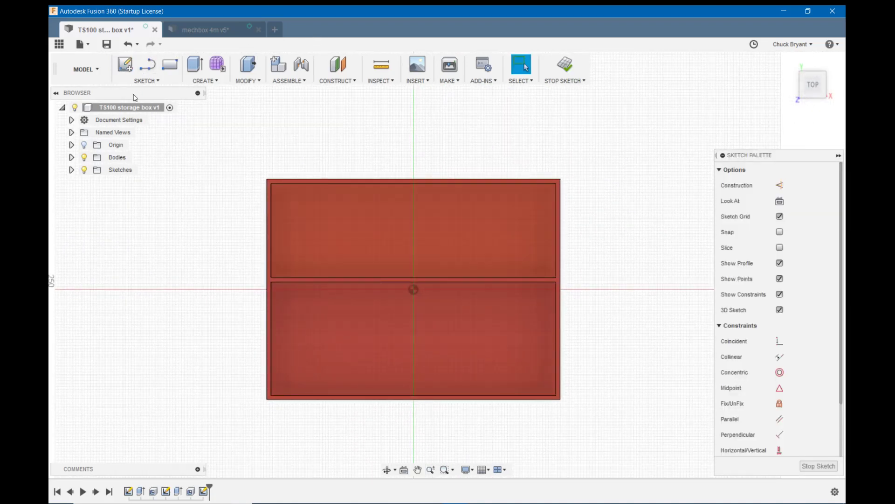
pyautogui.press('r')
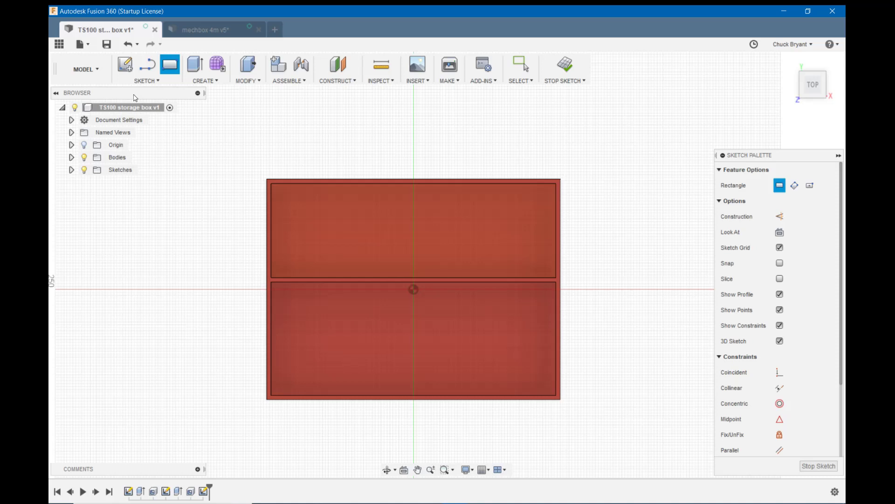
pyautogui.click(273, 278)
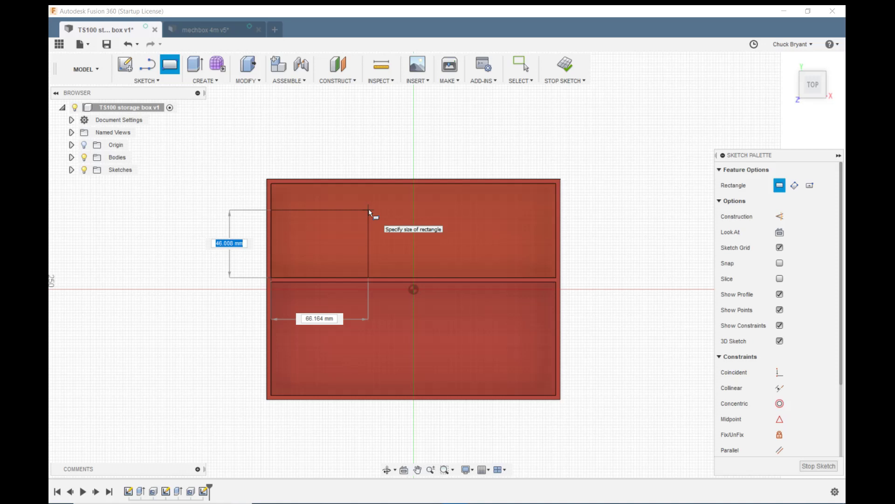
pyautogui.write('ir')
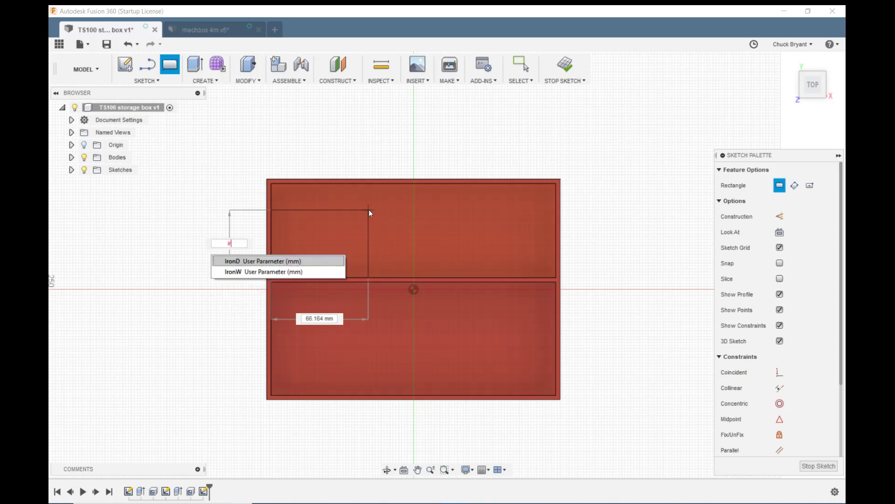
pyautogui.press('Return')
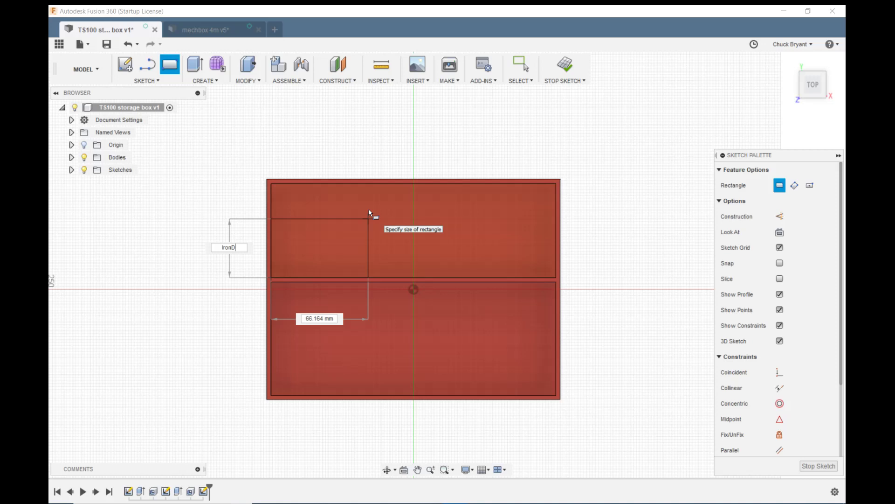
pyautogui.press('Tab')
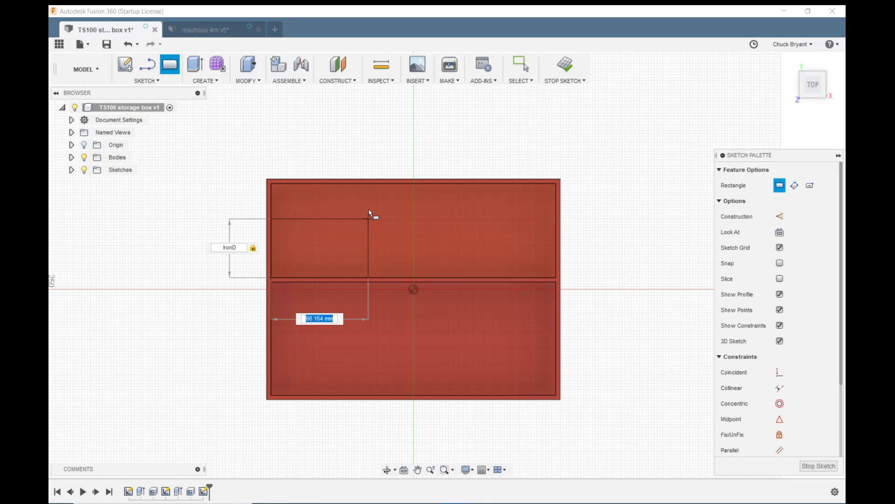
pyautogui.write('iron')
pyautogui.press('Down')
pyautogui.press('Return')
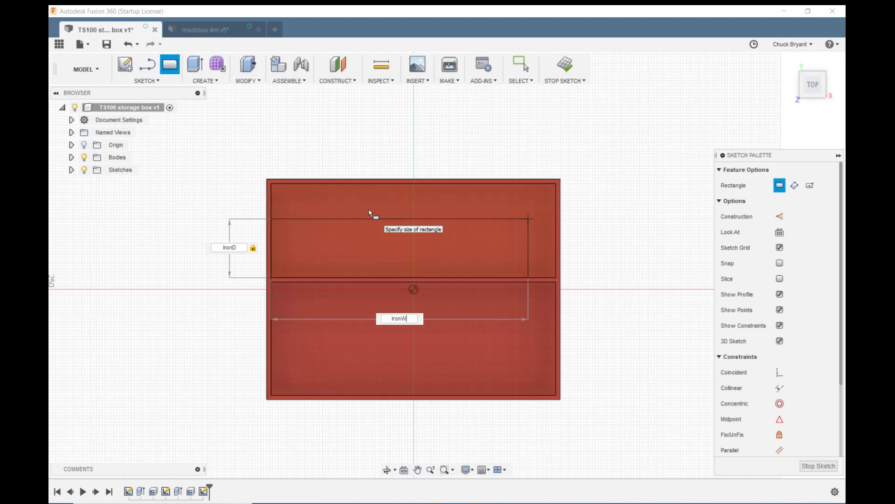
pyautogui.press('Return')
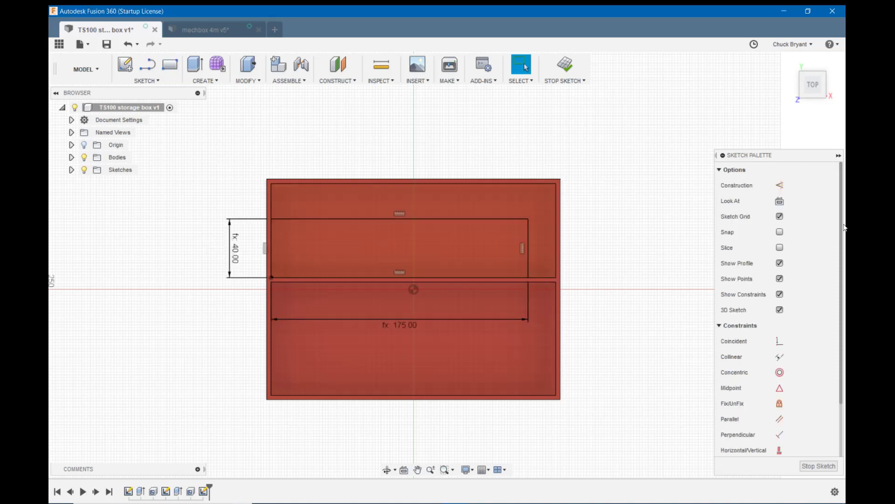
# Finish the sketch and extrude the iron rectangle by BoxH-WallThick, joined to the box
pyautogui.click(565, 65)
pyautogui.press('e')
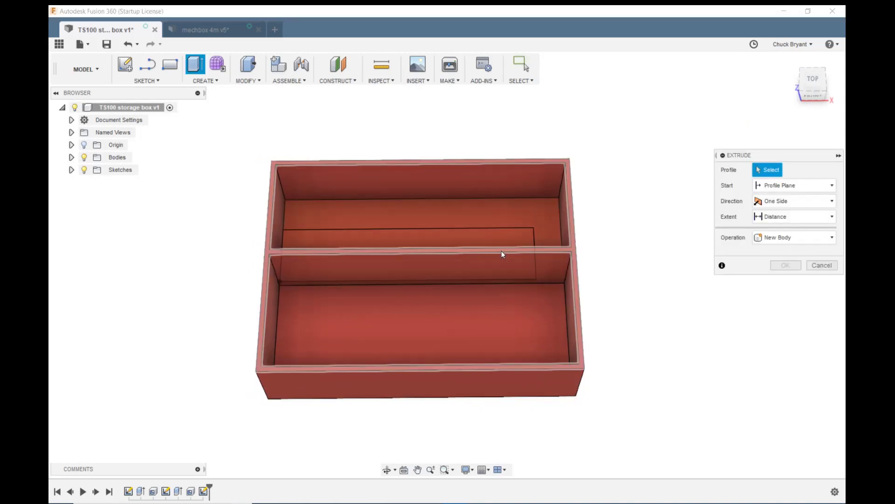
pyautogui.click(480, 240)
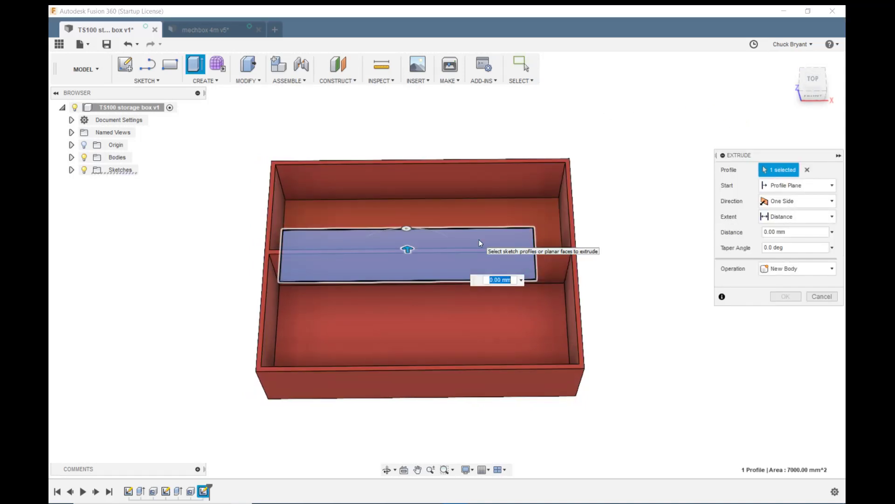
pyautogui.write('bo')
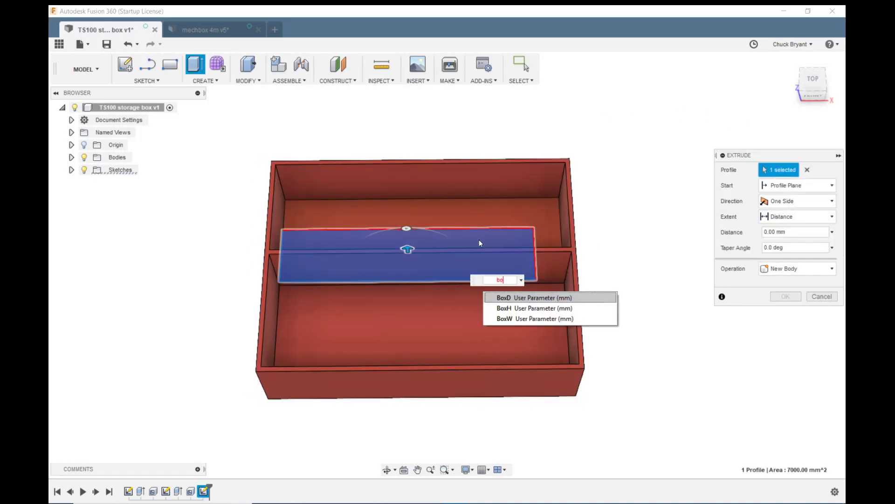
pyautogui.press('Down')
pyautogui.press('Return')
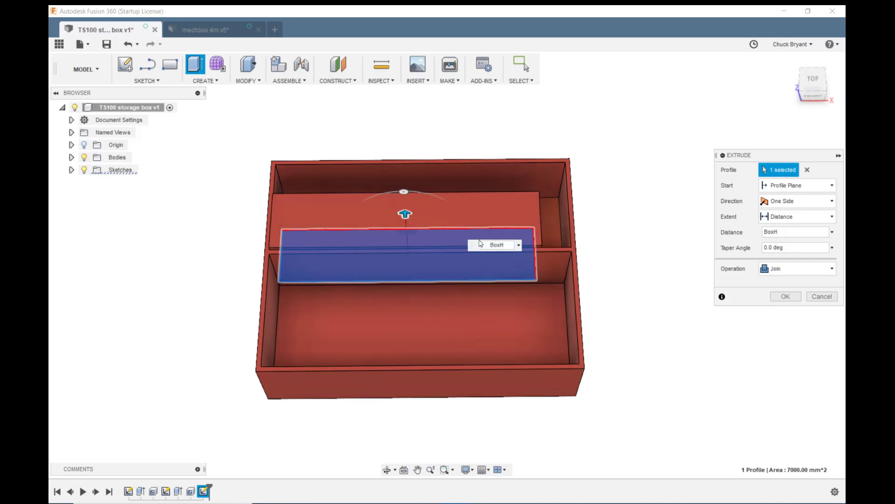
pyautogui.write('-wall')
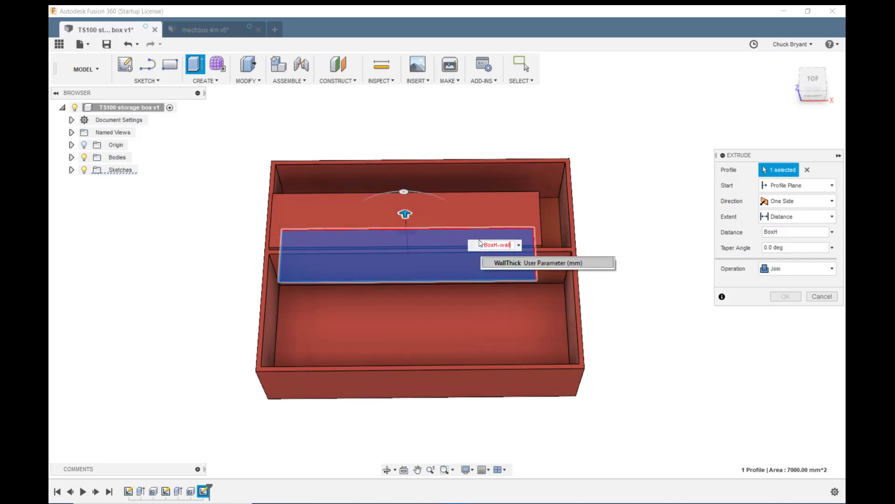
pyautogui.press('Return')
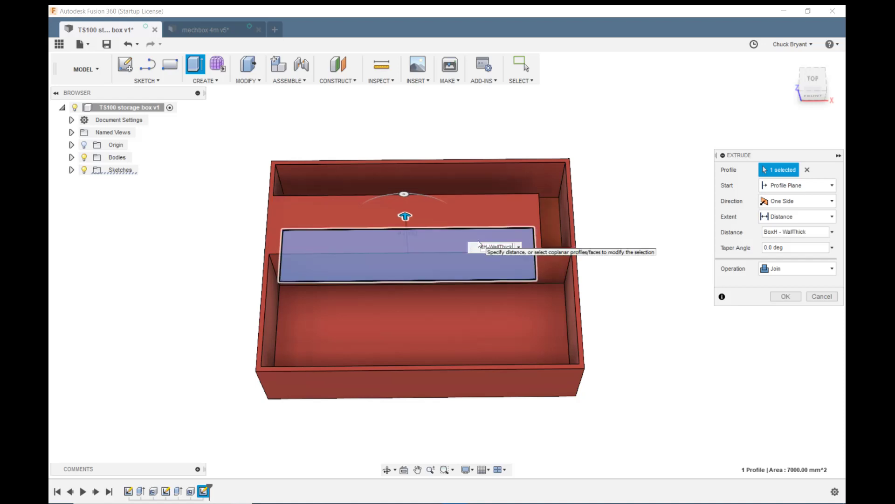
pyautogui.press('Return')
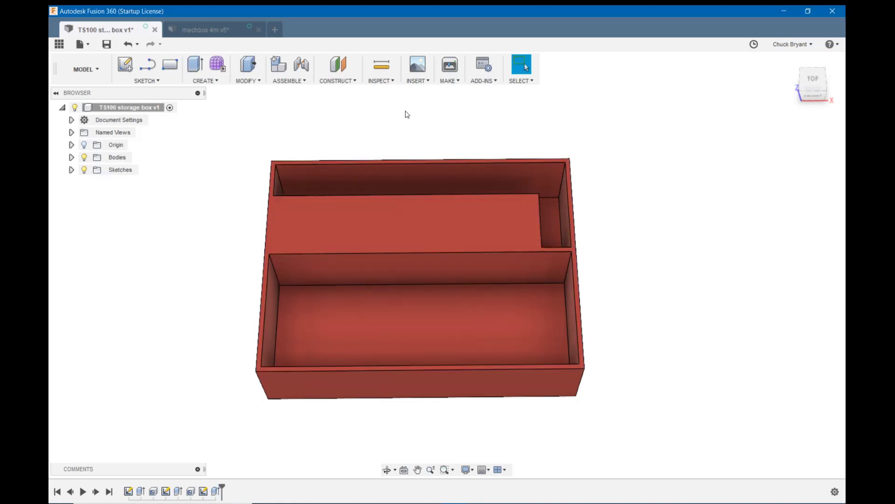
# Shell the L-shaped block through its top face with WallThick thickness, then view from above
pyautogui.click(257, 86)
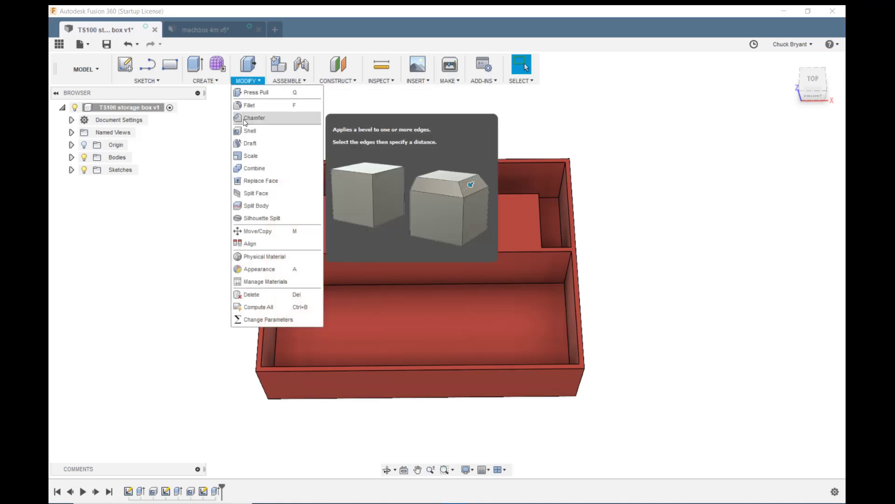
pyautogui.click(257, 130)
pyautogui.click(372, 219)
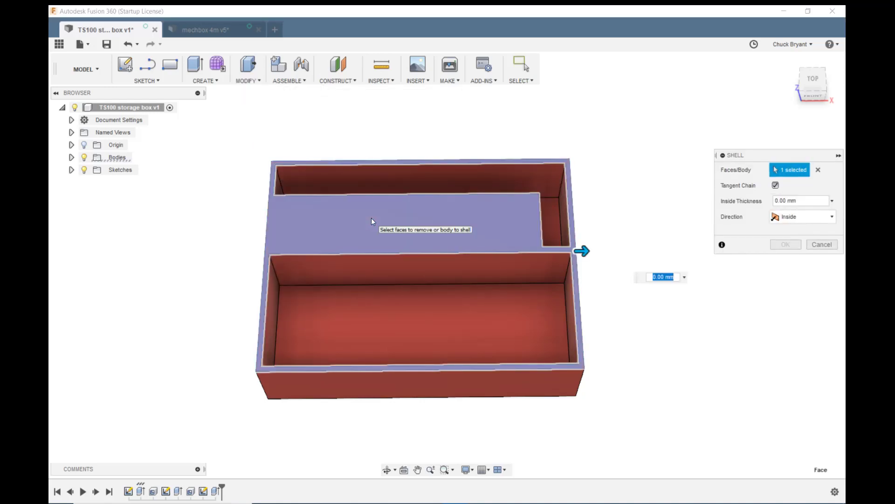
pyautogui.write('wallthi')
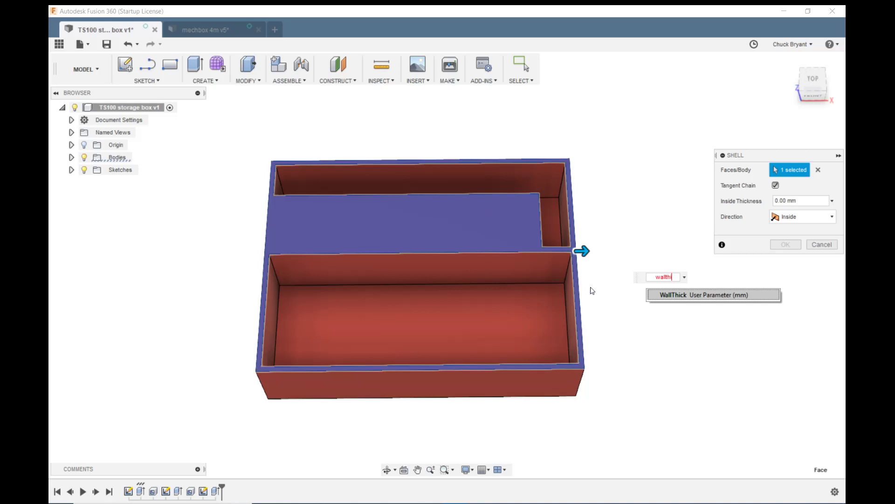
pyautogui.click(671, 295)
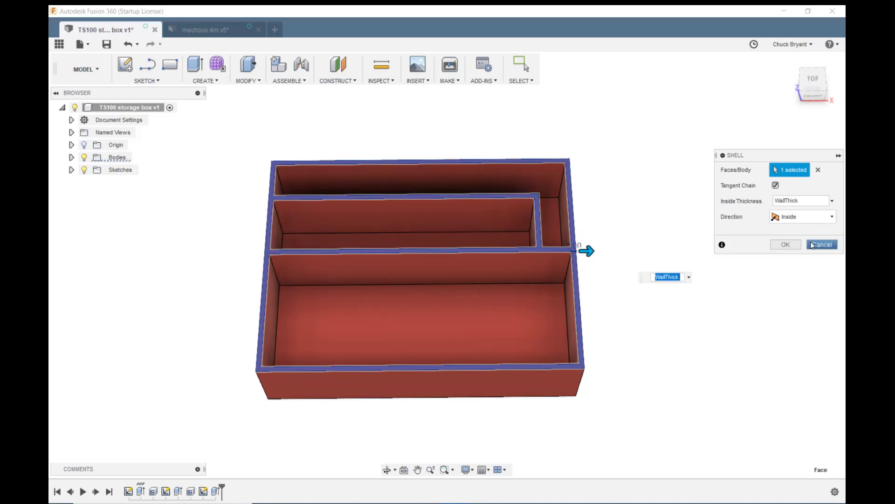
pyautogui.click(786, 245)
pyautogui.keyDown('shift'); pyautogui.moveTo(631, 75); pyautogui.dragTo(634, 96, button='middle'); pyautogui.keyUp('shift')
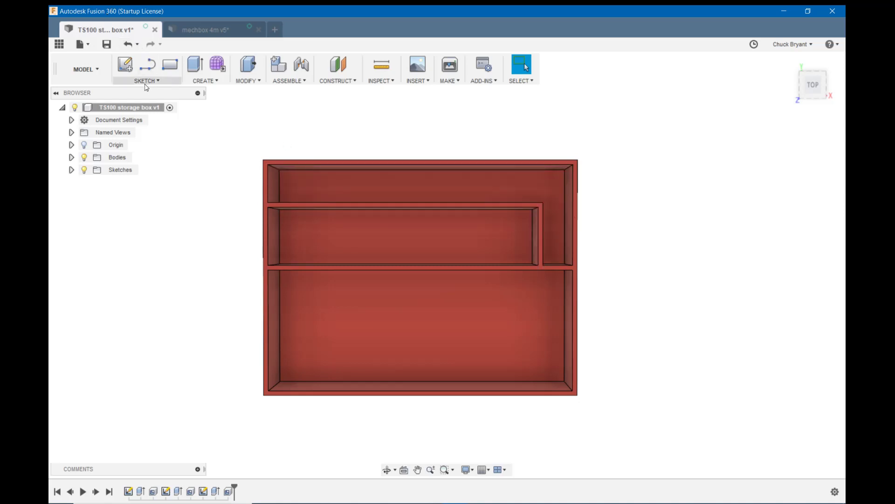
# Start a sketch on the L-shaped face and draw a rectangle from the inner corner, TipsW wide
pyautogui.click(125, 69)
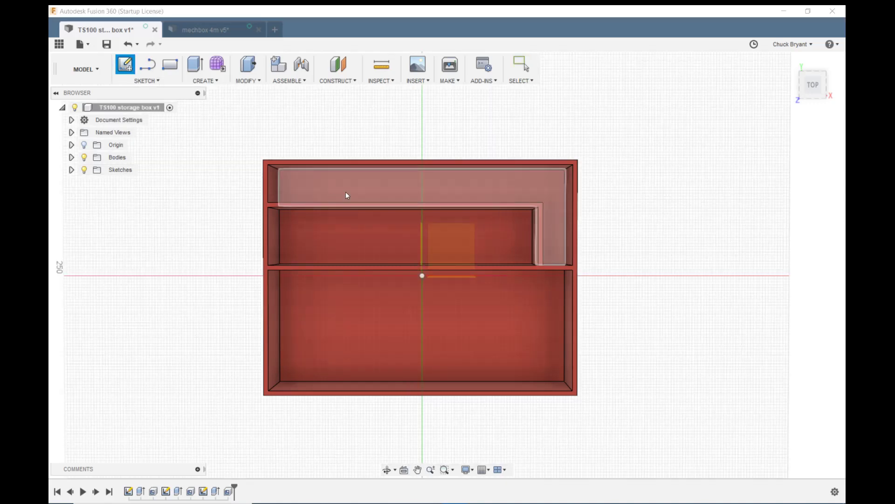
pyautogui.click(346, 195)
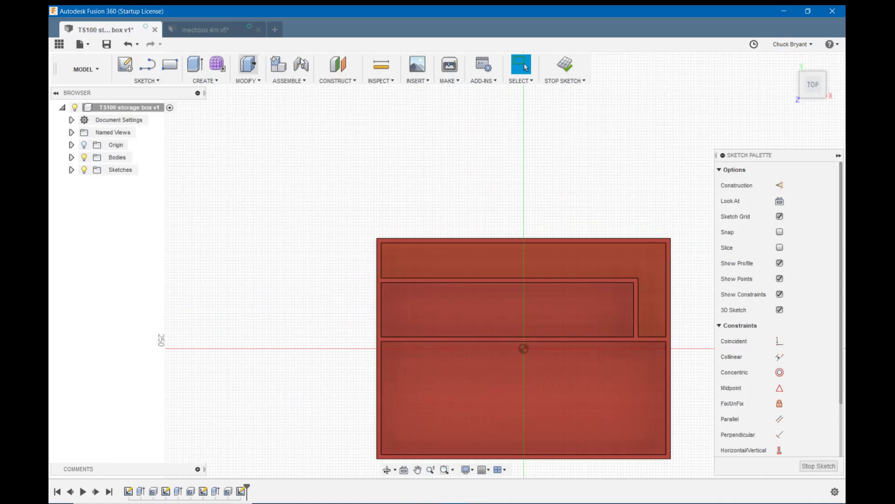
pyautogui.press('r')
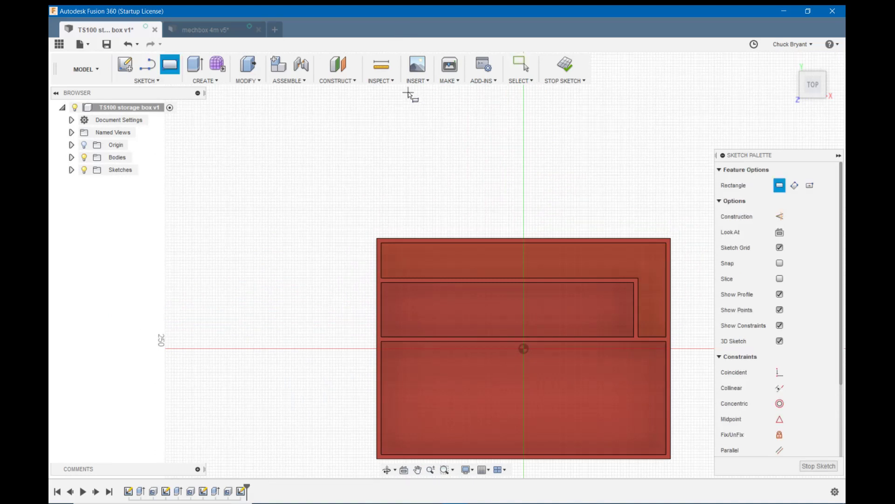
pyautogui.click(383, 276)
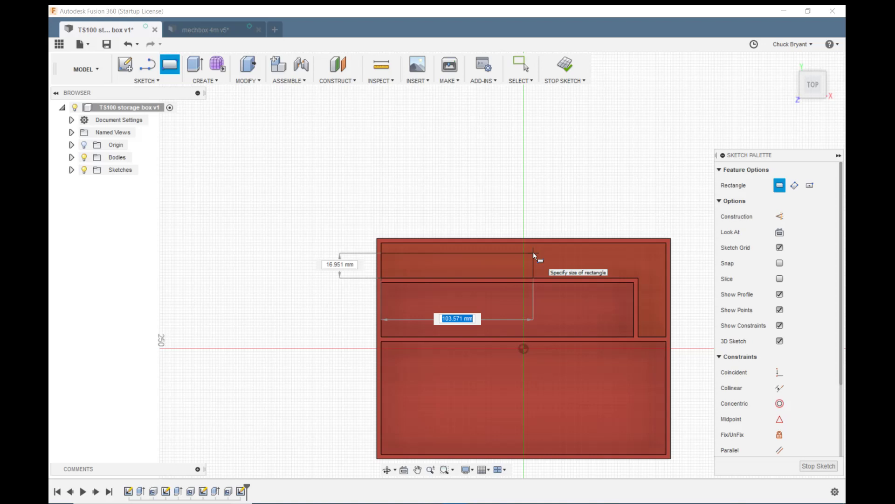
pyautogui.write('tip')
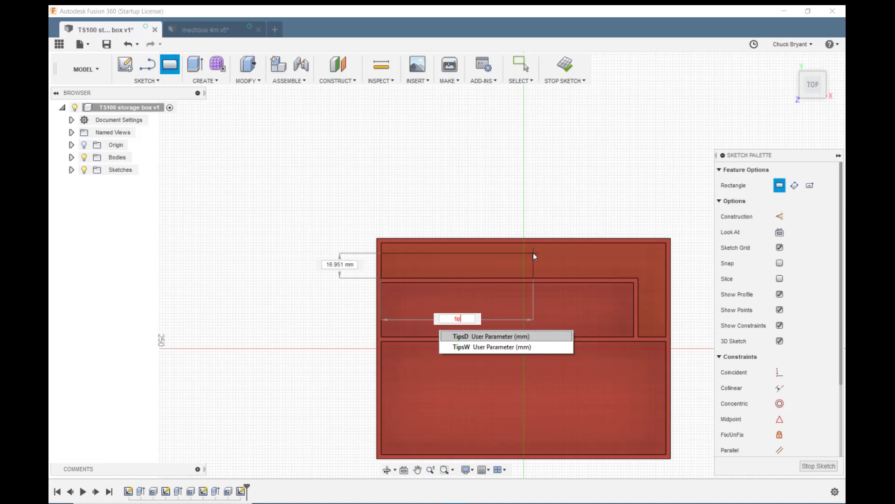
pyautogui.press('Down')
pyautogui.press('Return')
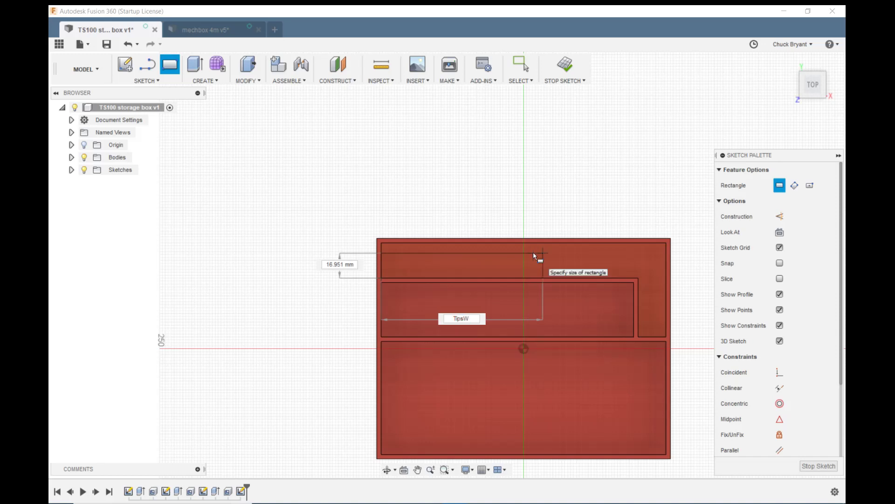
# Set the rectangle height to TipsD-WallThick*2
pyautogui.press('Tab')
pyautogui.write('tip')
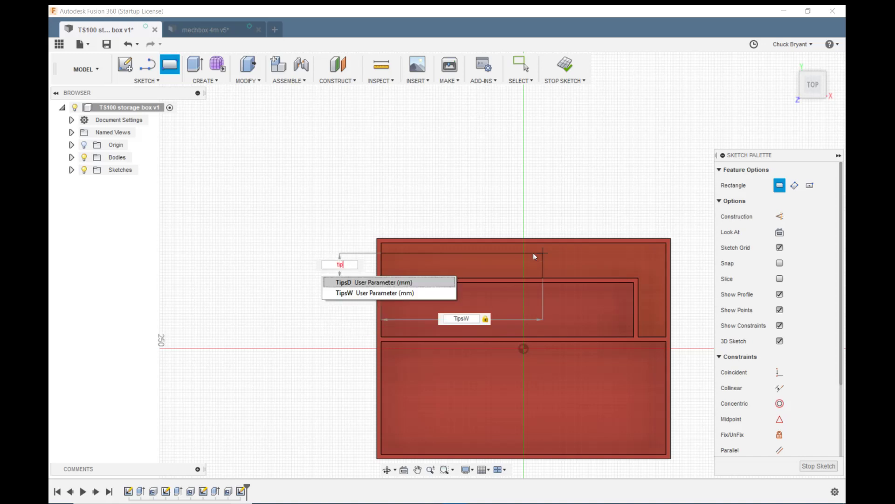
pyautogui.write('d')
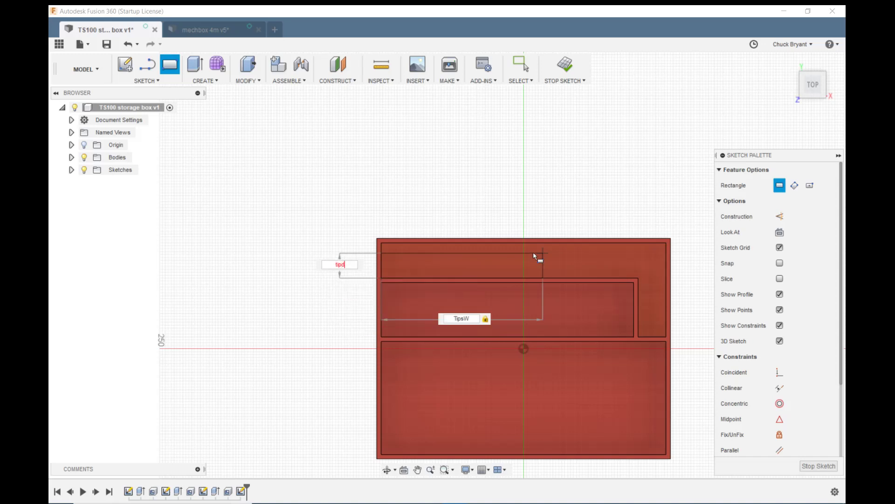
pyautogui.press('BackSpace')
pyautogui.press('BackSpace')
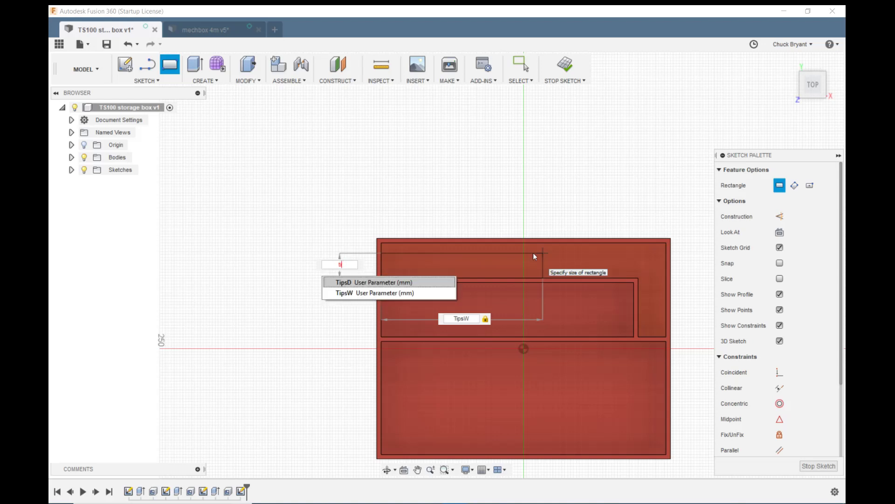
pyautogui.write('p')
pyautogui.press('Return')
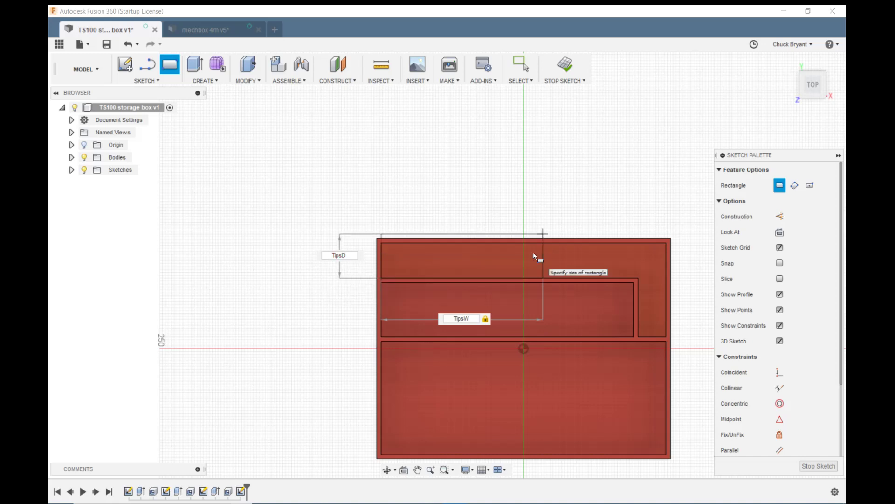
pyautogui.write('-wall')
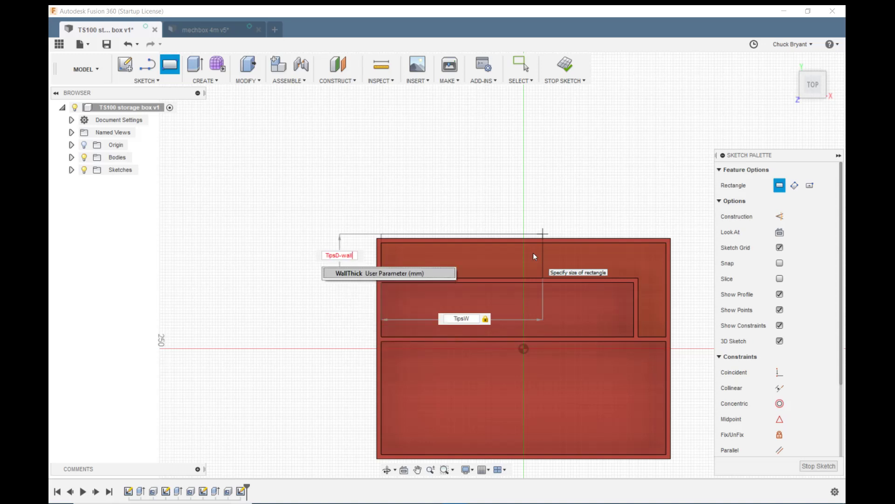
pyautogui.press('Return')
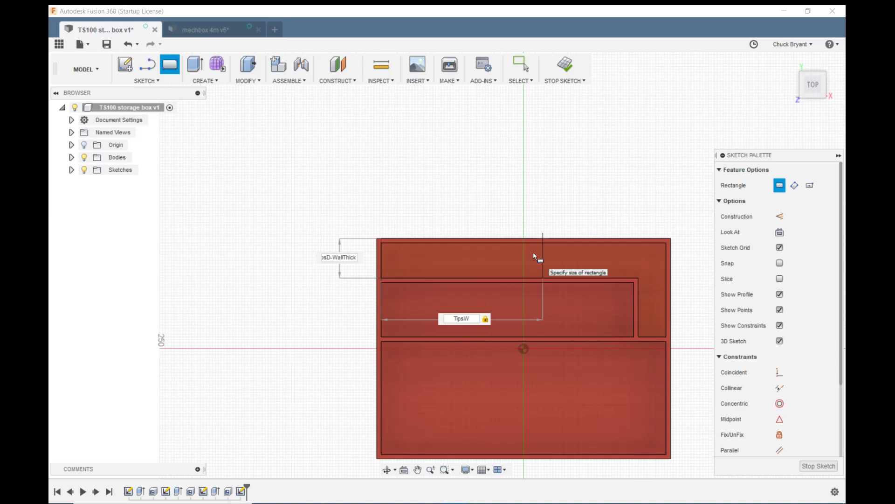
pyautogui.write('*')
pyautogui.write('2')
pyautogui.press('Return')
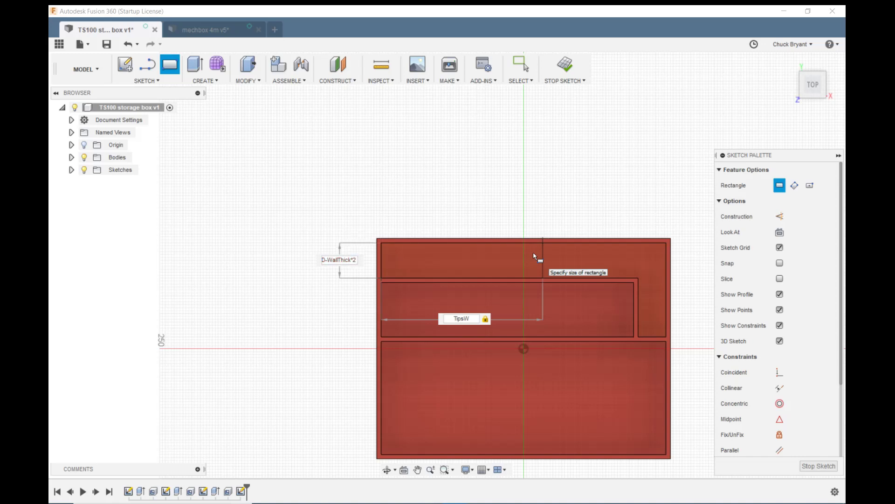
# Extrude the 110 × 24 mm rectangle by BoxH-WallThick, joined into the box's back corner
pyautogui.press('Return')
pyautogui.press('Escape')
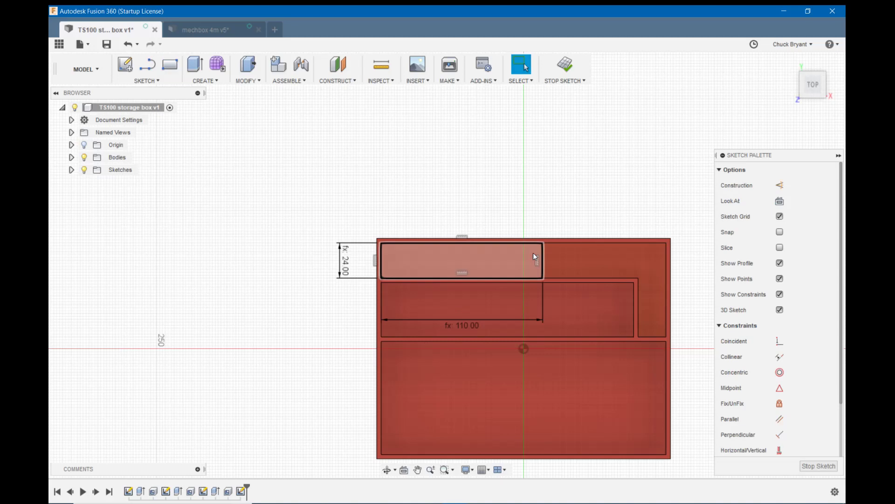
pyautogui.press('e')
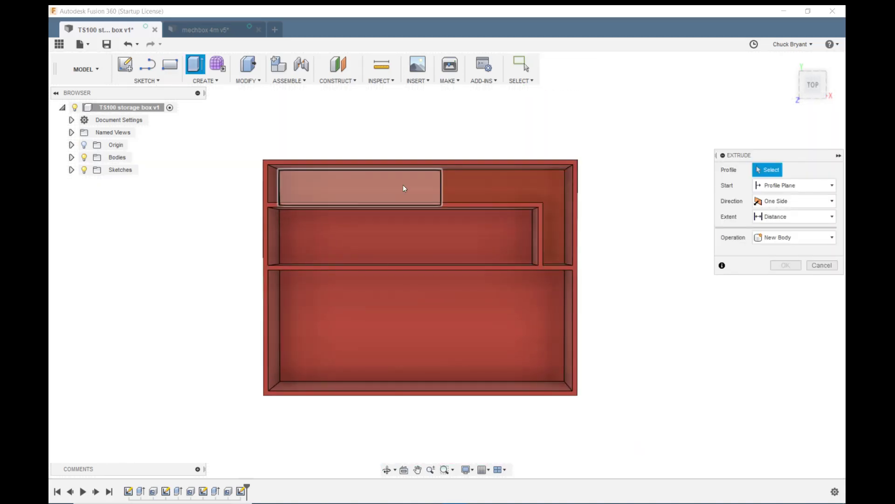
pyautogui.click(388, 195)
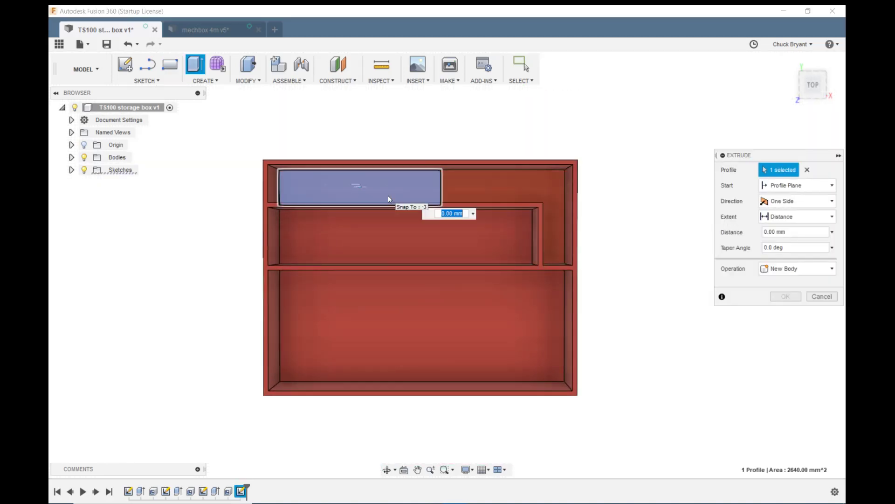
pyautogui.write('bo')
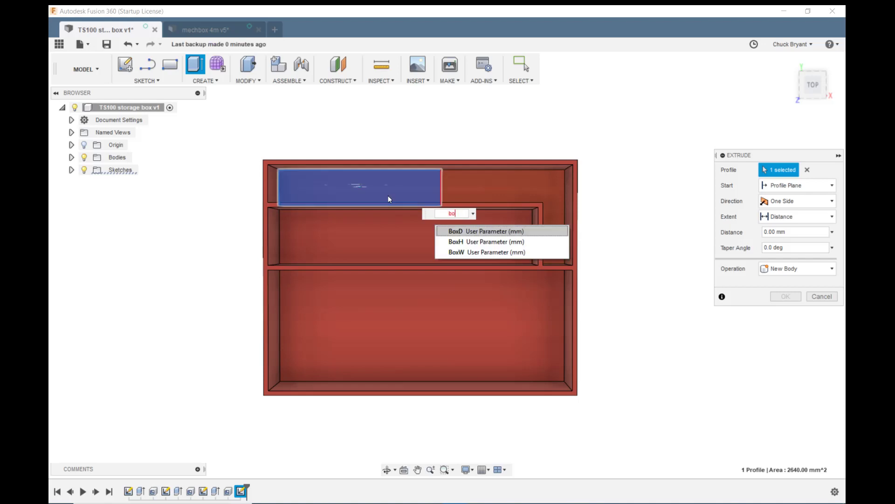
pyautogui.press('Down')
pyautogui.press('Return')
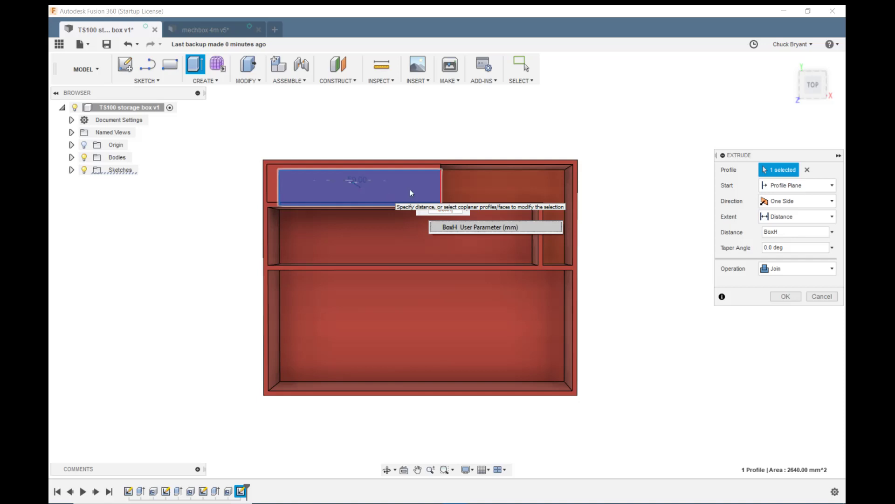
pyautogui.write('-Wal')
pyautogui.press('Return')
pyautogui.press('Return')
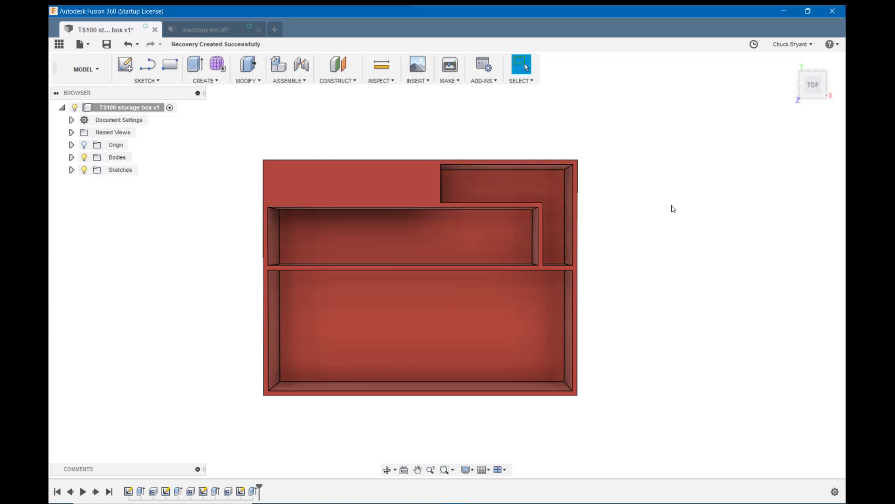
pyautogui.press('e')
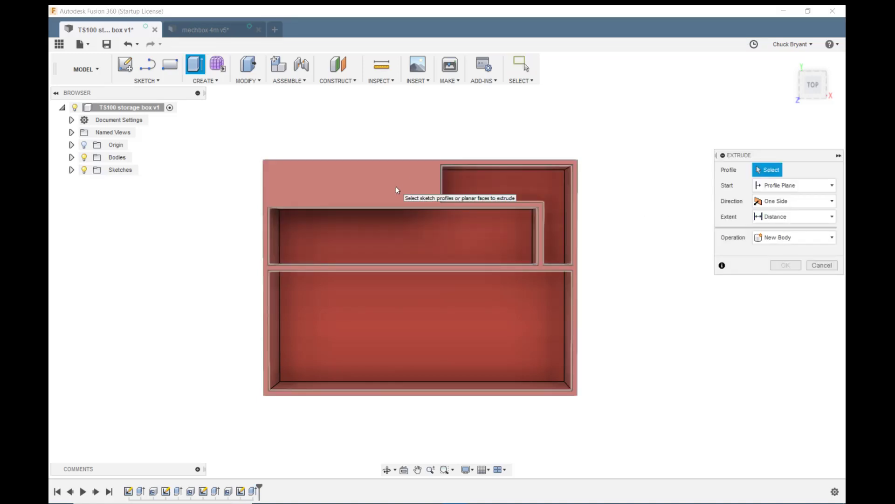
# Discard the unneeded extrusion and shell the L-shaped block from its top face with WallThick walls
pyautogui.click(832, 266)
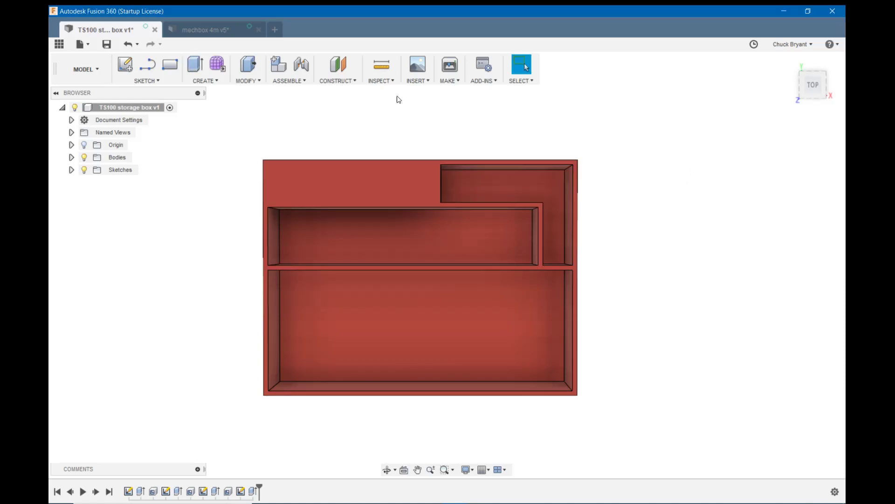
pyautogui.click(247, 79)
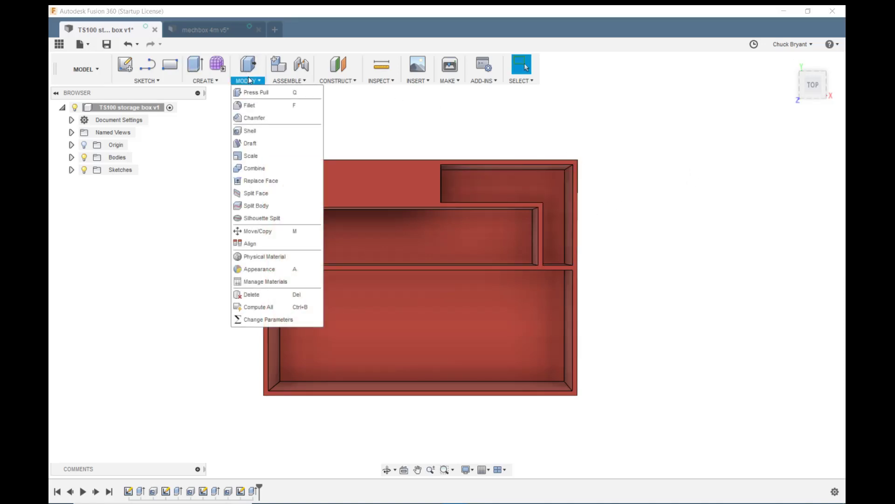
pyautogui.click(250, 131)
pyautogui.click(365, 194)
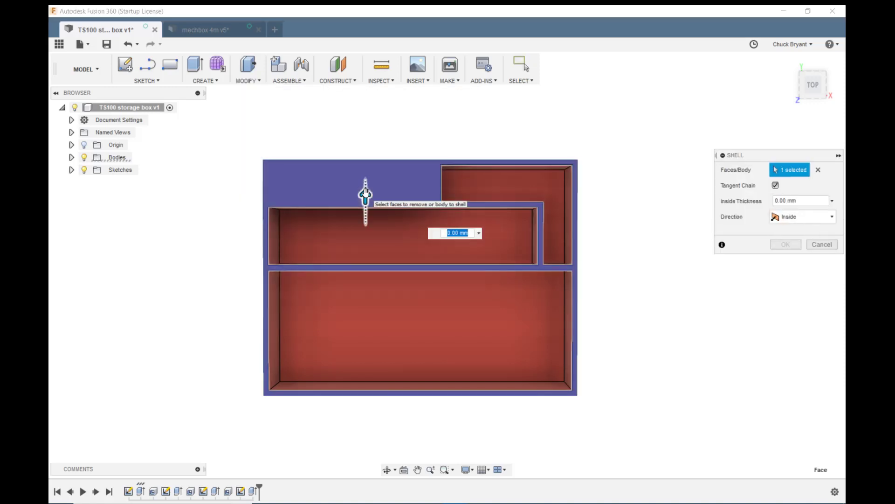
pyautogui.write('wall')
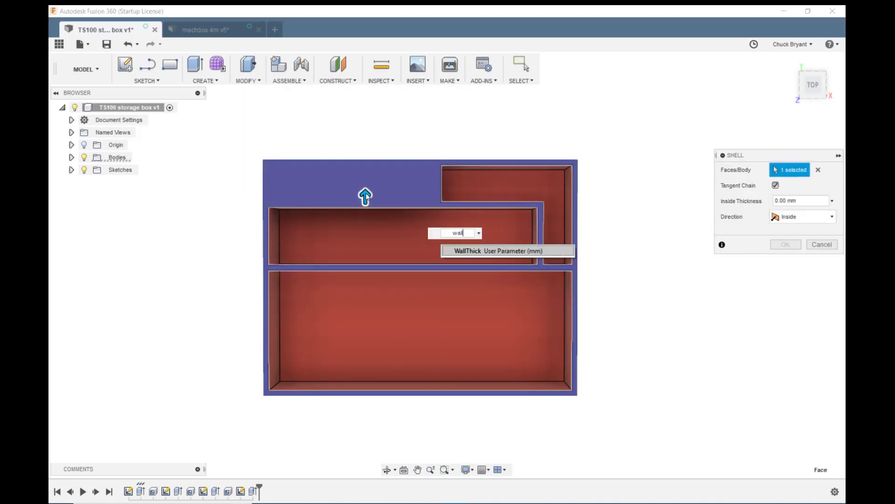
pyautogui.press('Return')
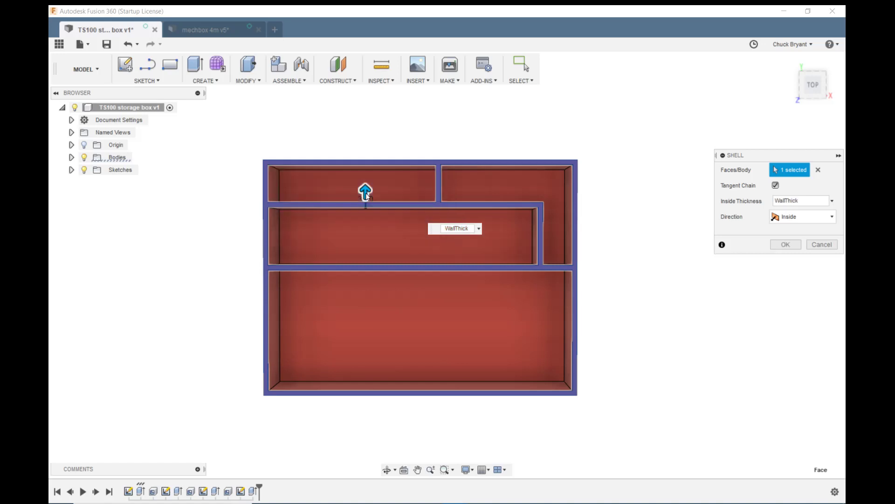
pyautogui.moveTo(667, 345)
pyautogui.keyDown('shift'); pyautogui.mouseDown(button='middle')
pyautogui.moveTo(666, 300)
pyautogui.moveTo(663, 333)
pyautogui.mouseUp(button='middle'); pyautogui.keyUp('shift')
# Confirm the shell, then begin a 2-point rectangle sketch in the upper-right compartment
pyautogui.click(125, 64)
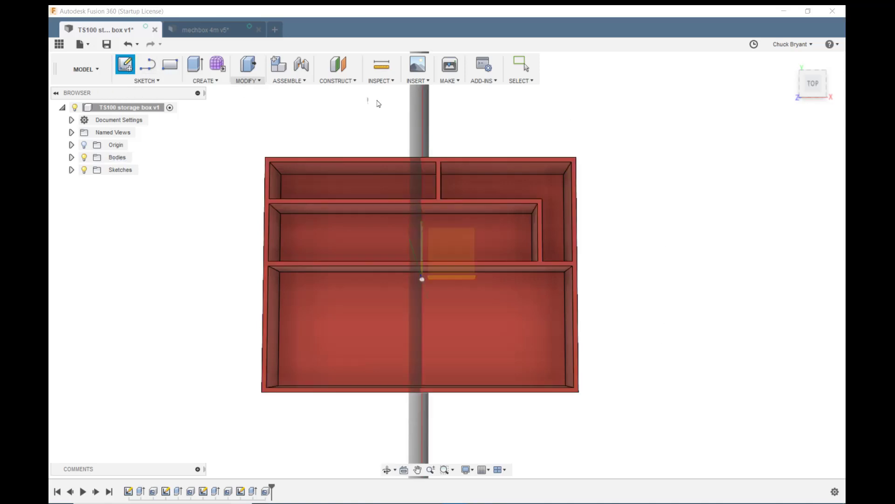
pyautogui.click(494, 183)
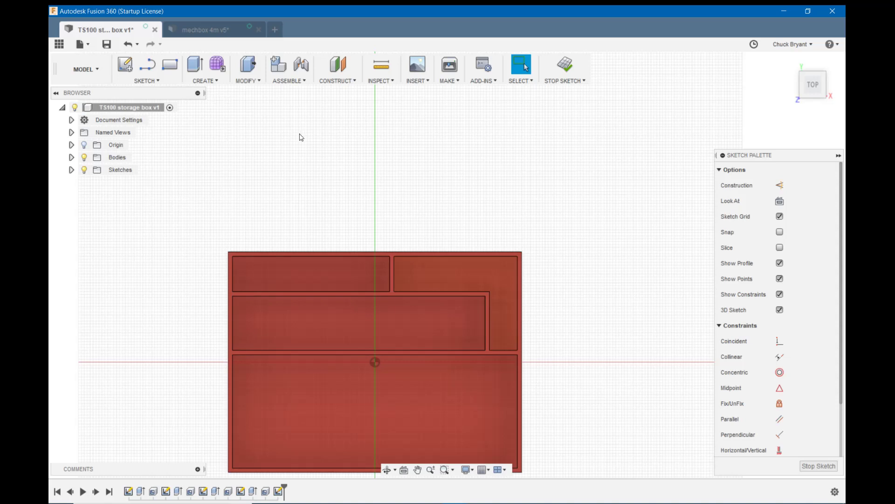
pyautogui.press('r')
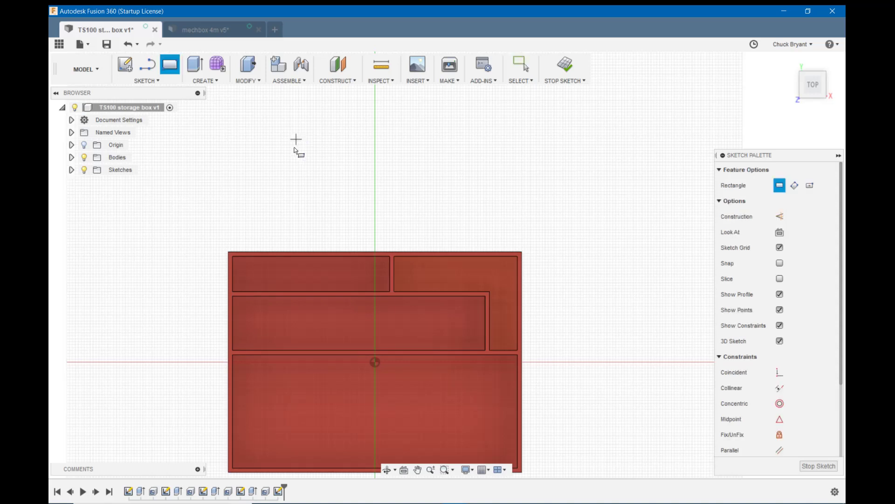
pyautogui.click(395, 289)
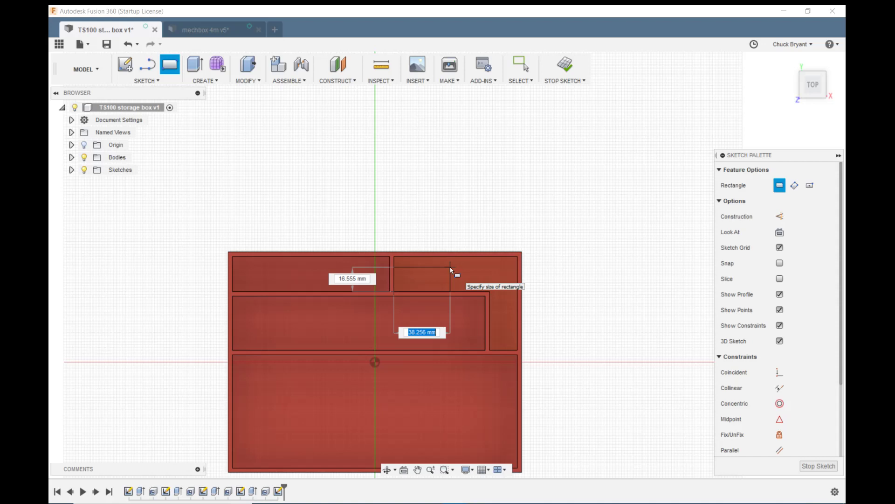
# Size the rectangle ToolsW wide (65 mm) by ToolsD minus WallThick tall (24 mm)
pyautogui.write('to')
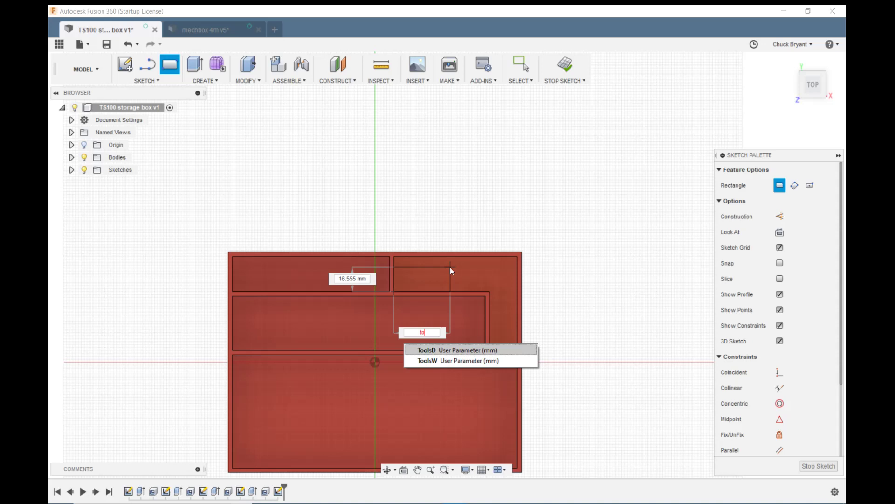
pyautogui.press('Down')
pyautogui.press('Return')
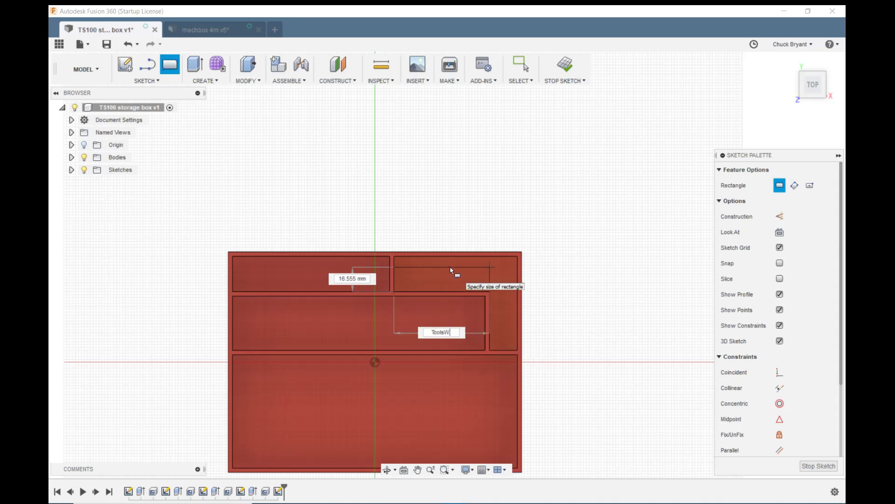
pyautogui.press('Tab')
pyautogui.write('to')
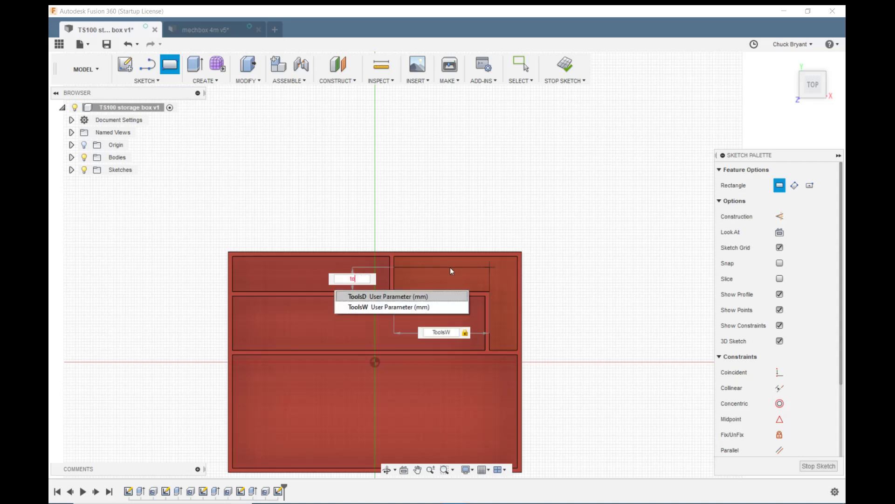
pyautogui.press('Return')
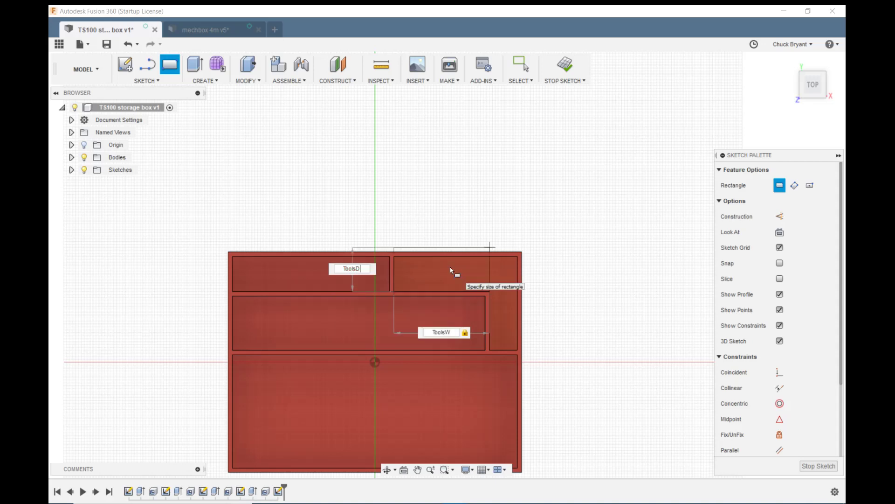
pyautogui.write('-wa')
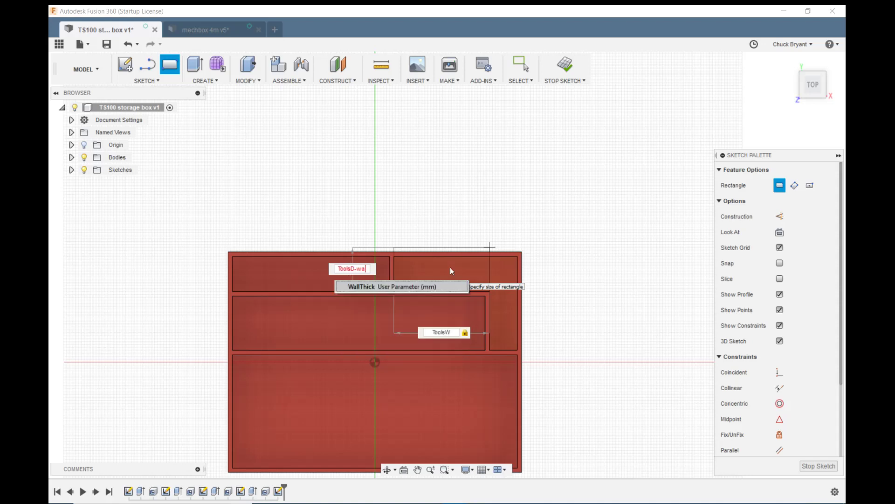
pyautogui.press('Return')
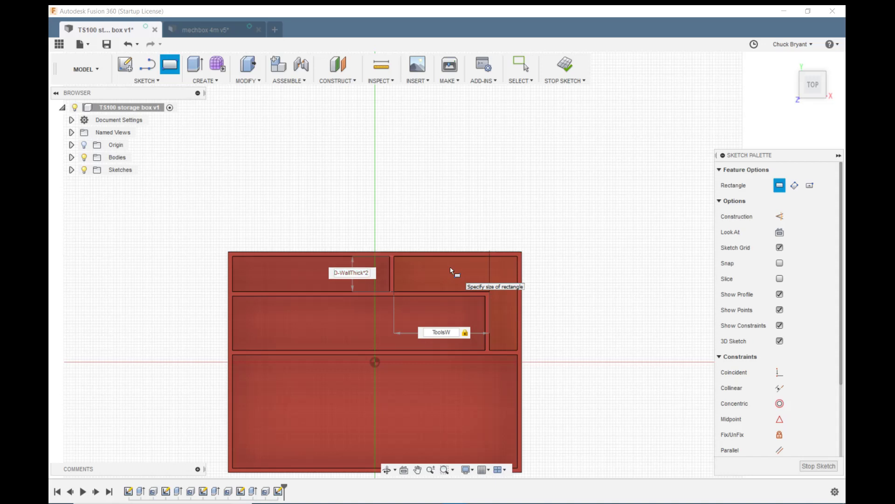
pyautogui.press('Return')
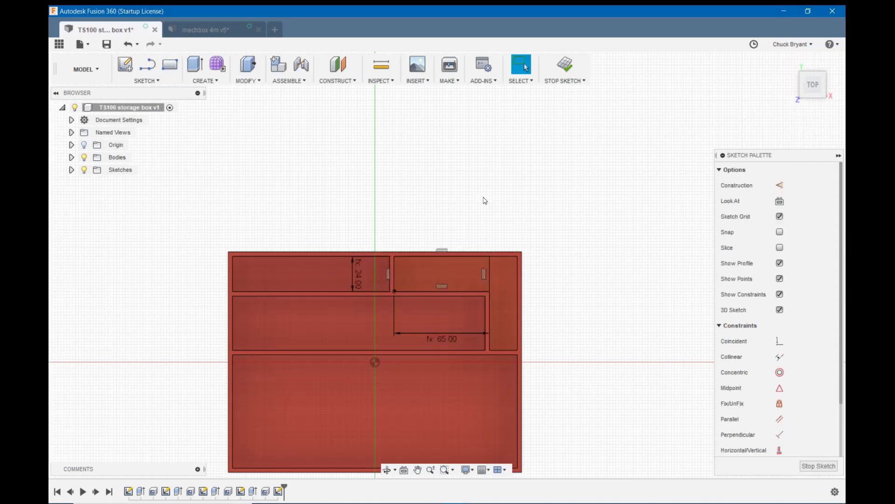
# Extrude the ToolsW rectangle by BoxH-WallThick, joining it to the box
pyautogui.press('e')
pyautogui.click(508, 182)
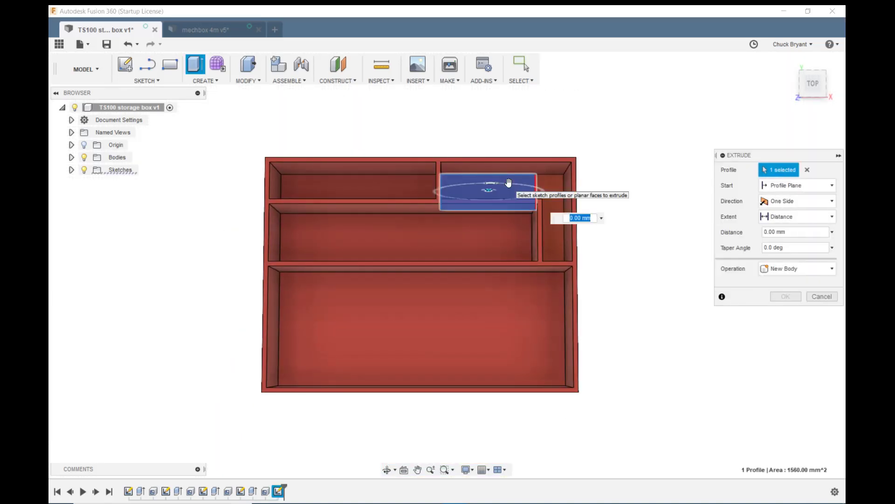
pyautogui.write('box')
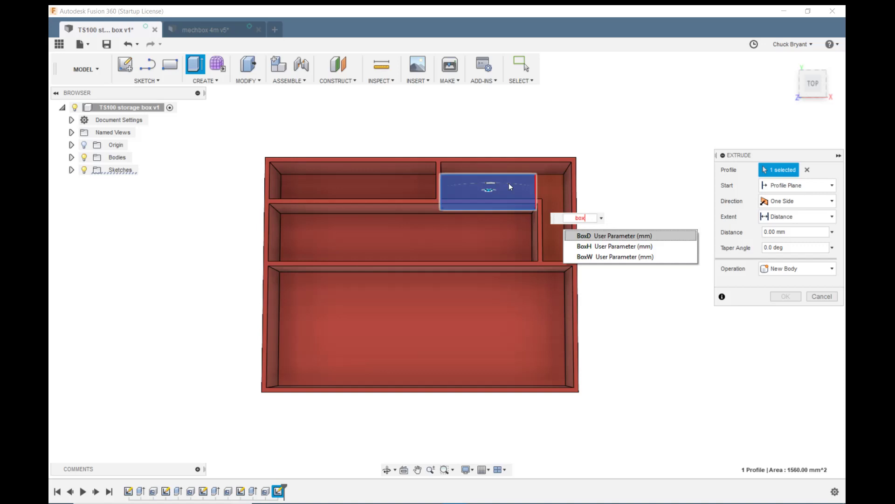
pyautogui.press('Down')
pyautogui.press('Return')
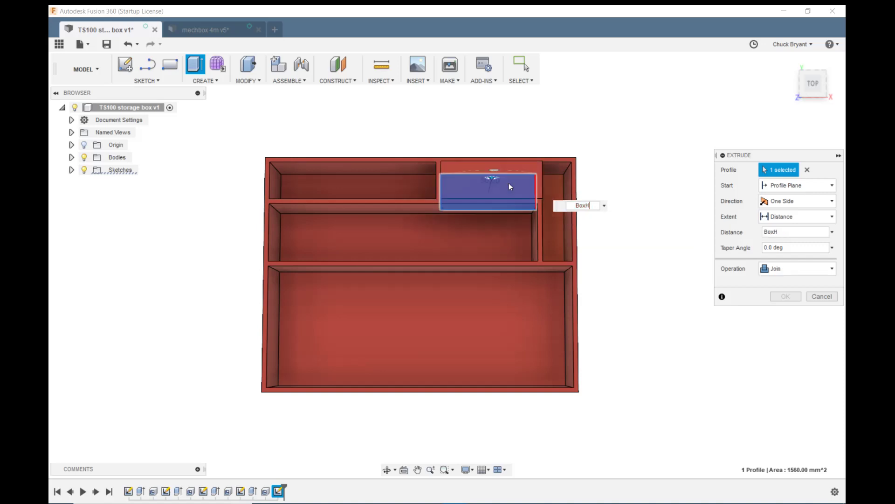
pyautogui.write('-2')
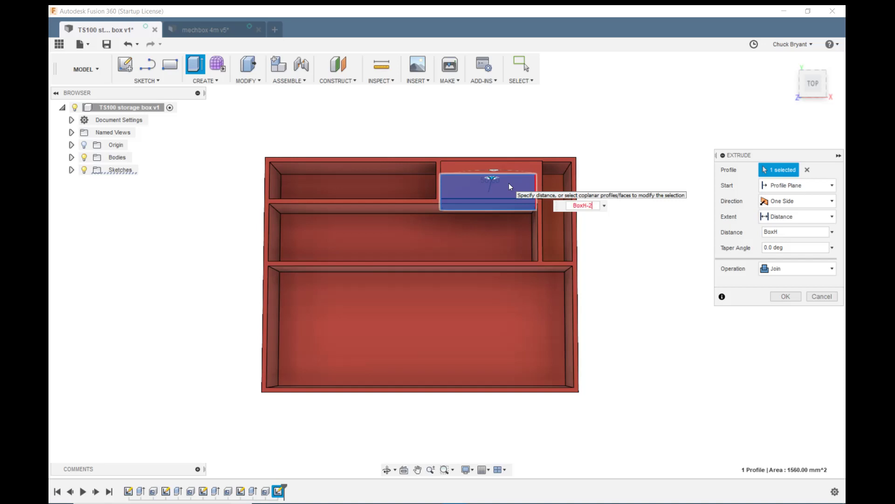
pyautogui.press('BackSpace')
pyautogui.write('w')
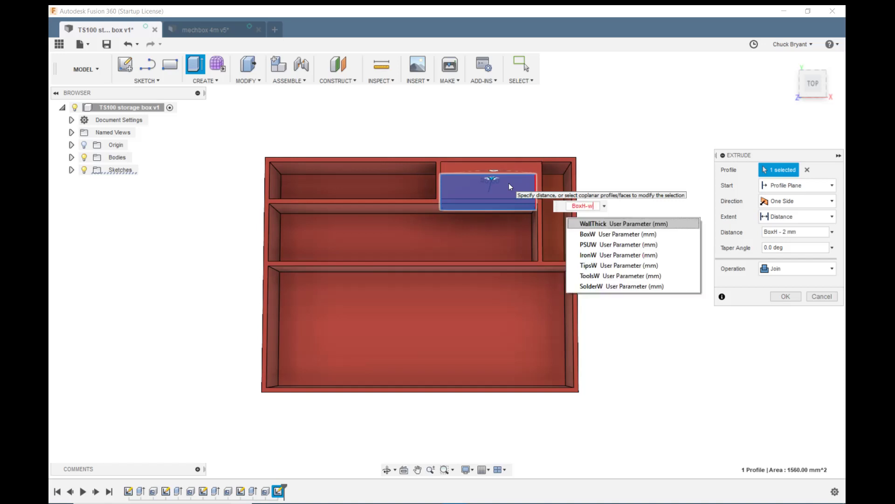
pyautogui.press('Return')
pyautogui.press('Return')
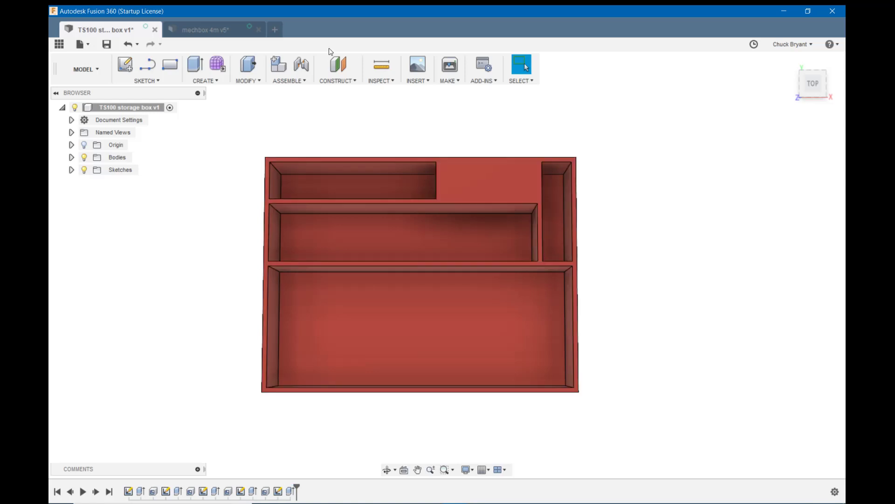
# Shell the new block from its top face with WallThick walls and confirm
pyautogui.click(247, 80)
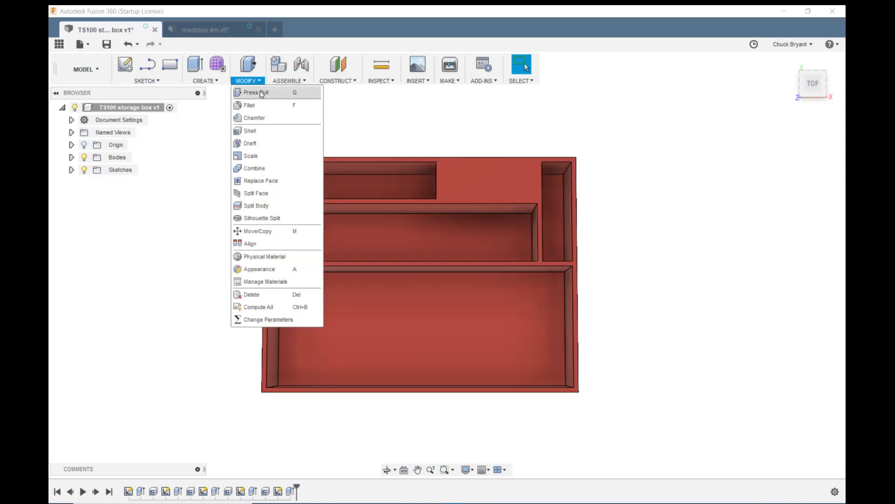
pyautogui.click(256, 129)
pyautogui.click(504, 182)
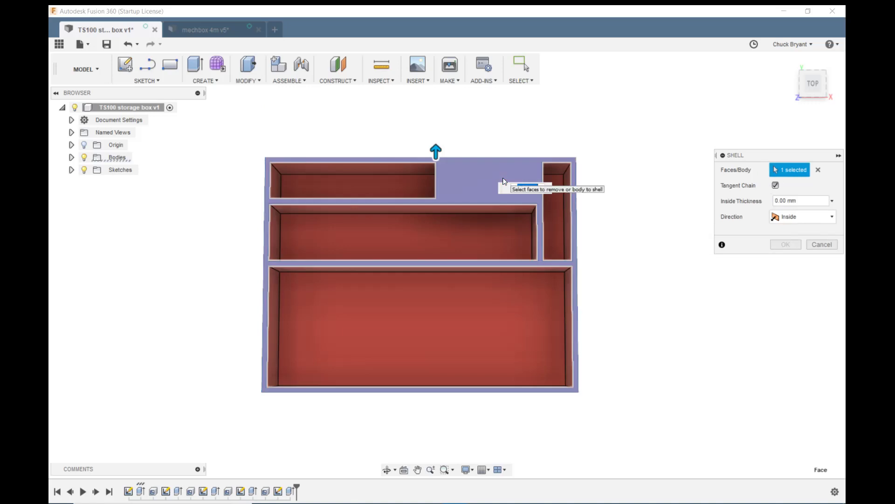
pyautogui.write('wall')
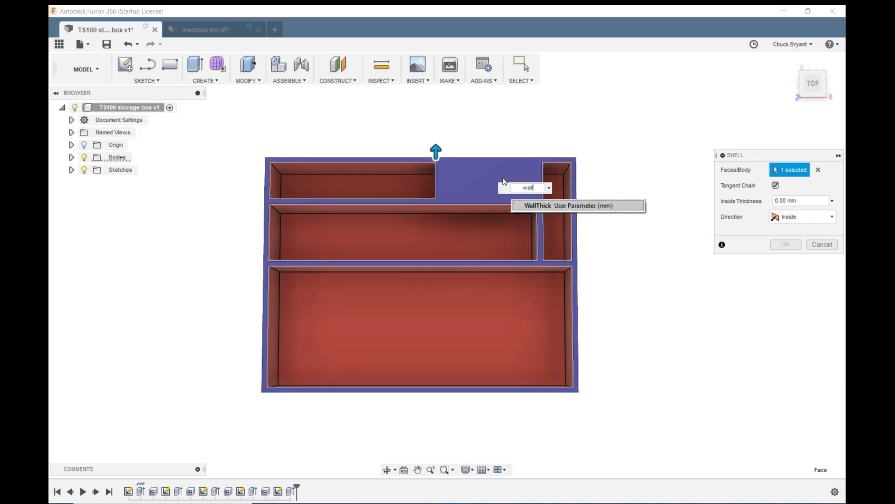
pyautogui.press('Return')
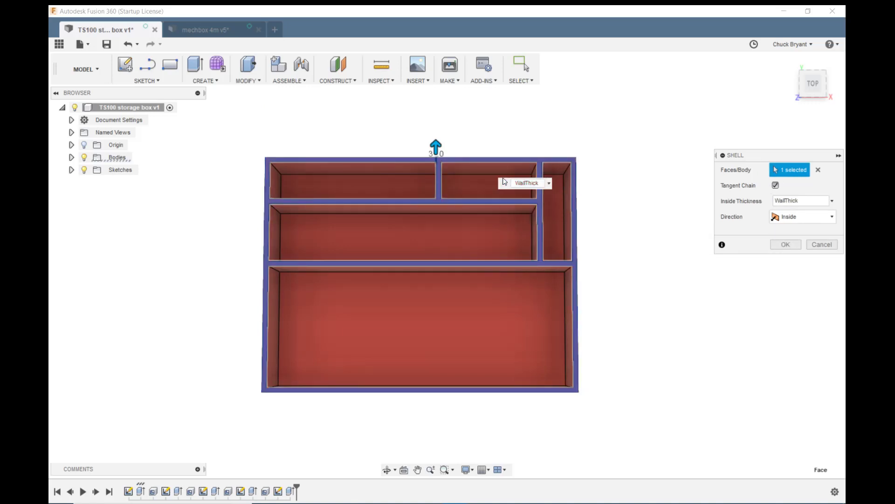
pyautogui.rightClick(679, 324)
pyautogui.click(786, 245)
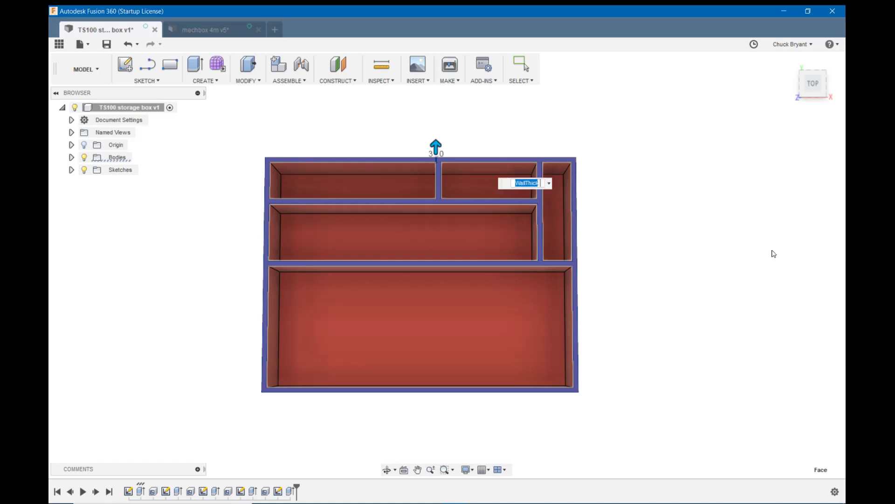
pyautogui.moveTo(636, 316); pyautogui.dragTo(618, 321, button='middle')
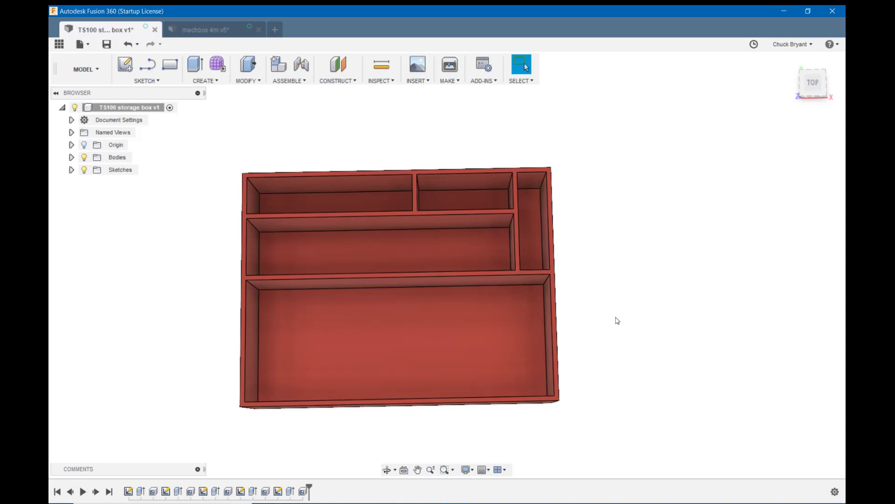
# Orbit to a tilted top-front view of the finished five-compartment box
pyautogui.keyDown('shift'); pyautogui.moveTo(611, 314); pyautogui.dragTo(612, 284, button='middle'); pyautogui.keyUp('shift')
pyautogui.press('Escape')
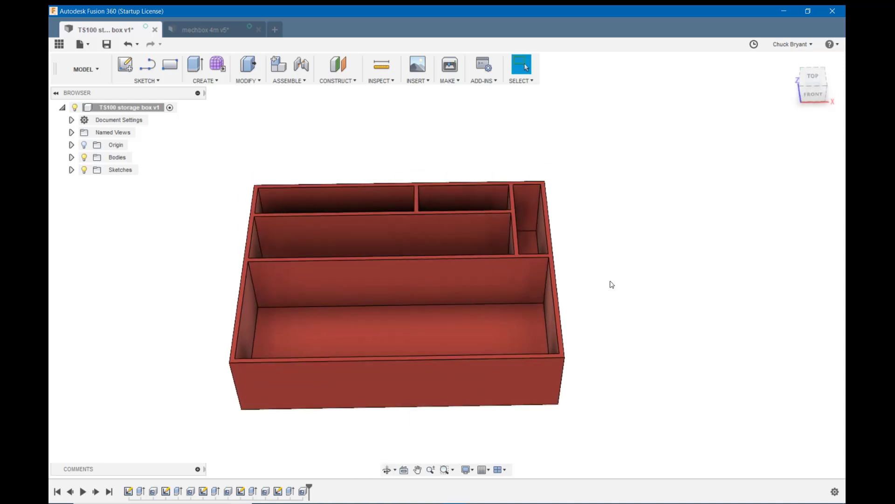